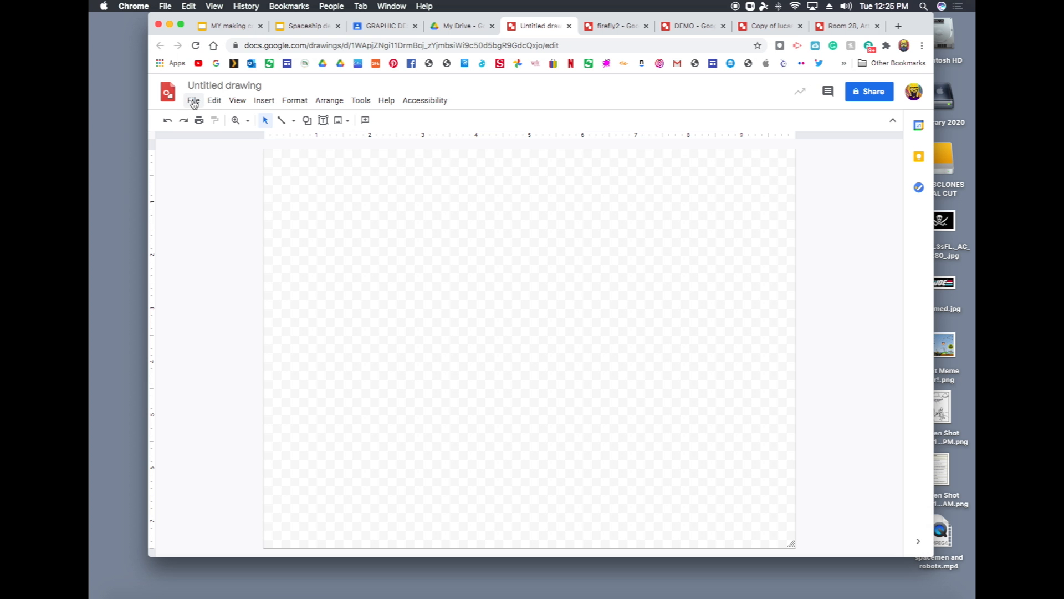
Step: Set the drawing's page size to a custom 10 x 10 inches
left_click(193, 101)
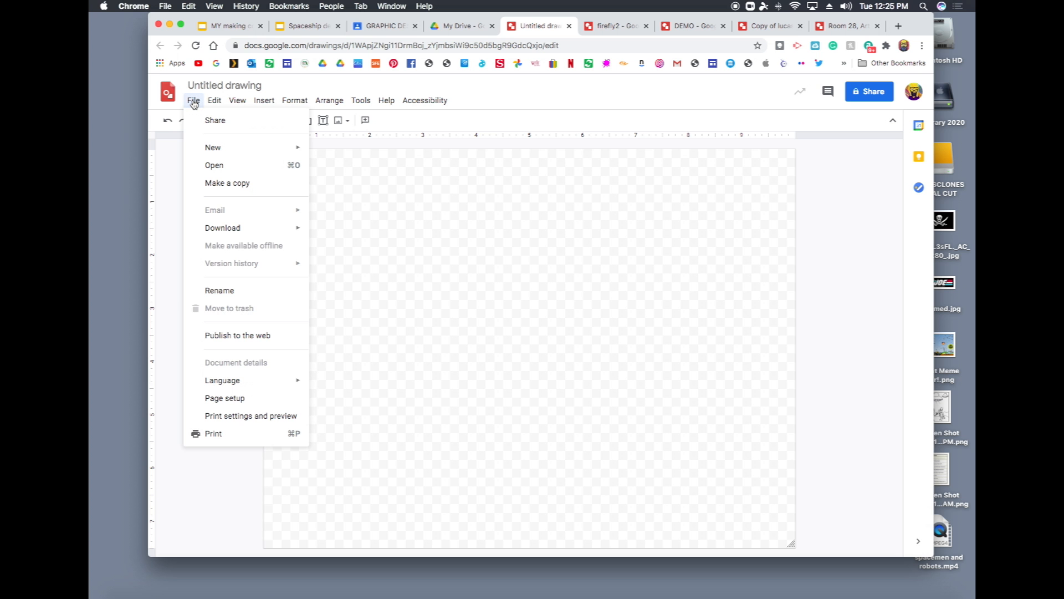
left_click(218, 399)
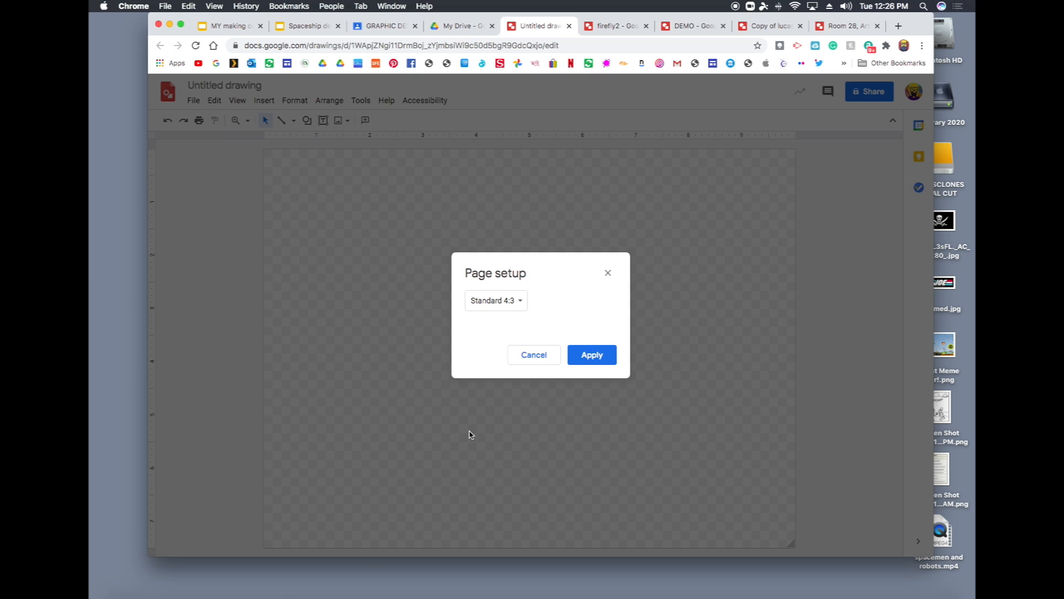
left_click(521, 304)
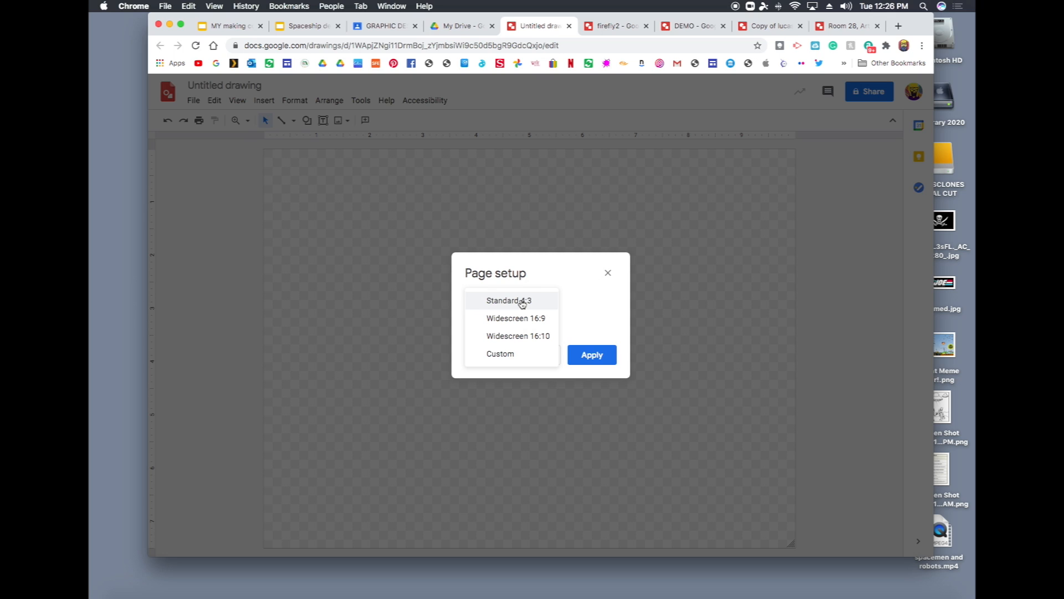
left_click(497, 355)
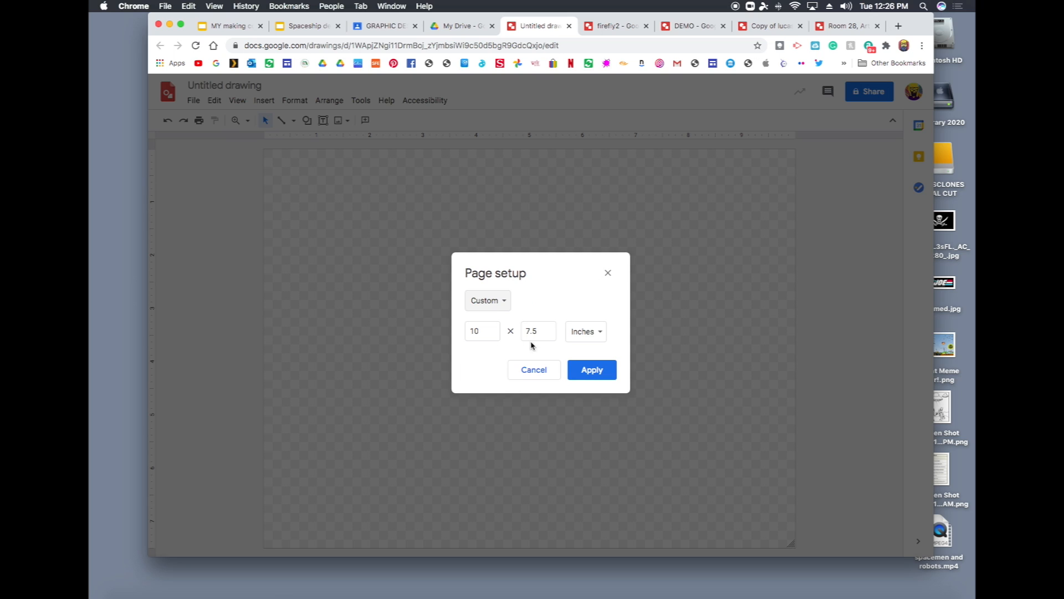
double_click(482, 330)
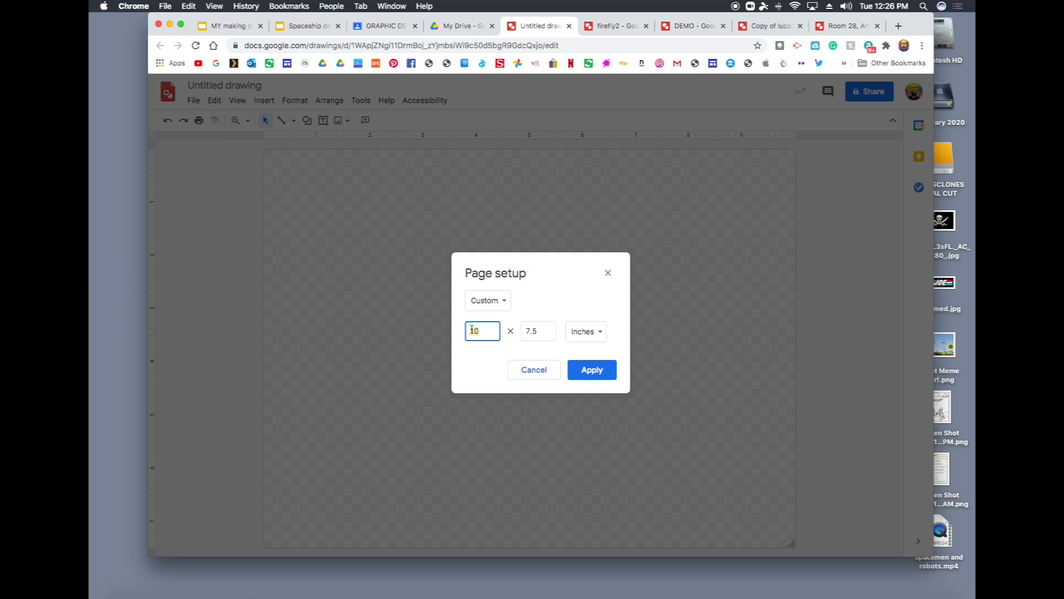
left_click(543, 329)
key("BackSpace")
key("BackSpace")
key("BackSpace")
type("10")
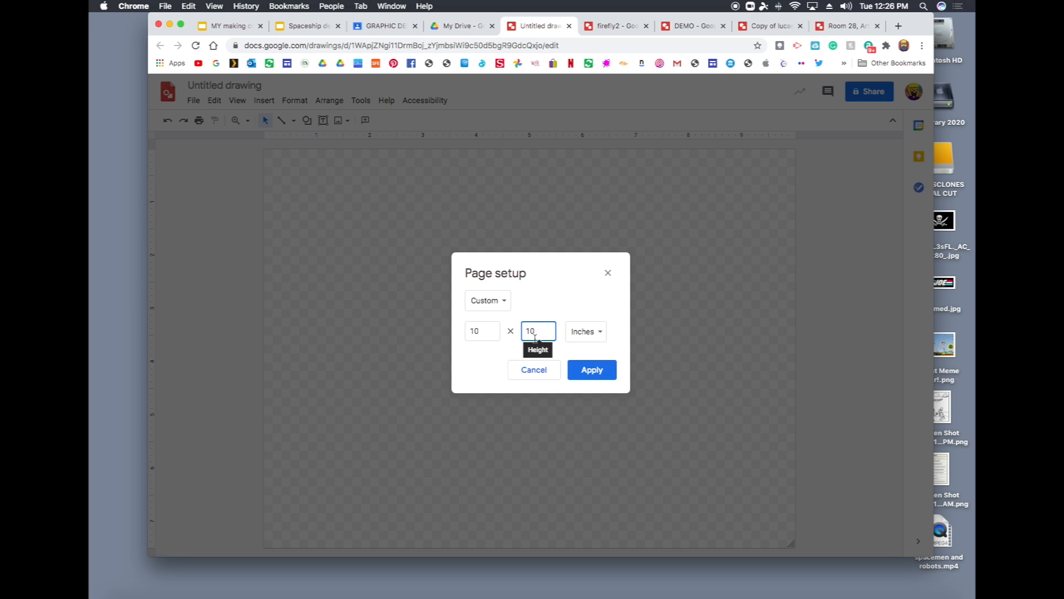
left_click(587, 373)
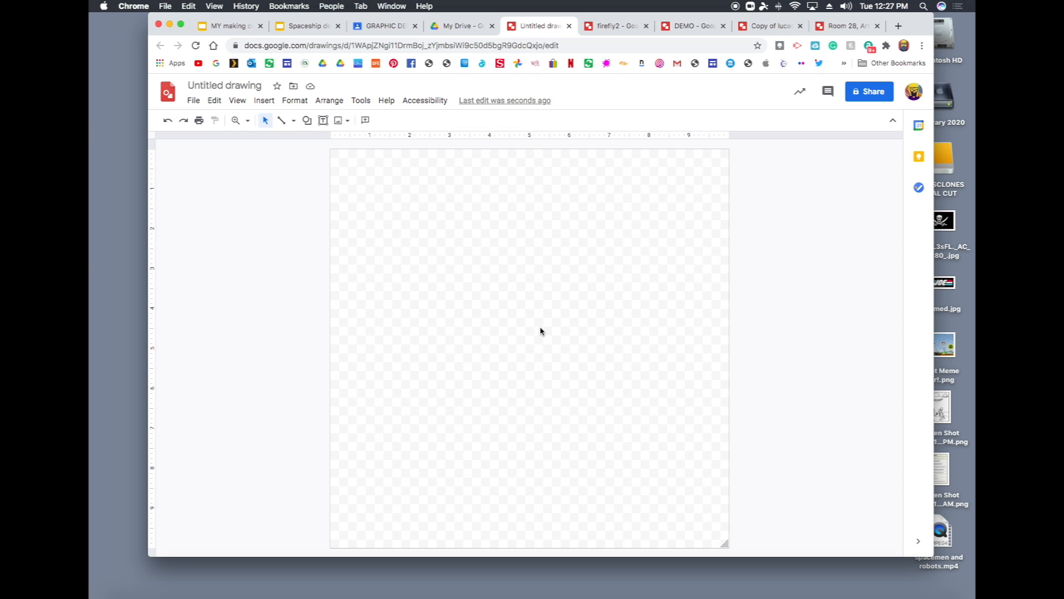
scroll(542, 332, "down", 2)
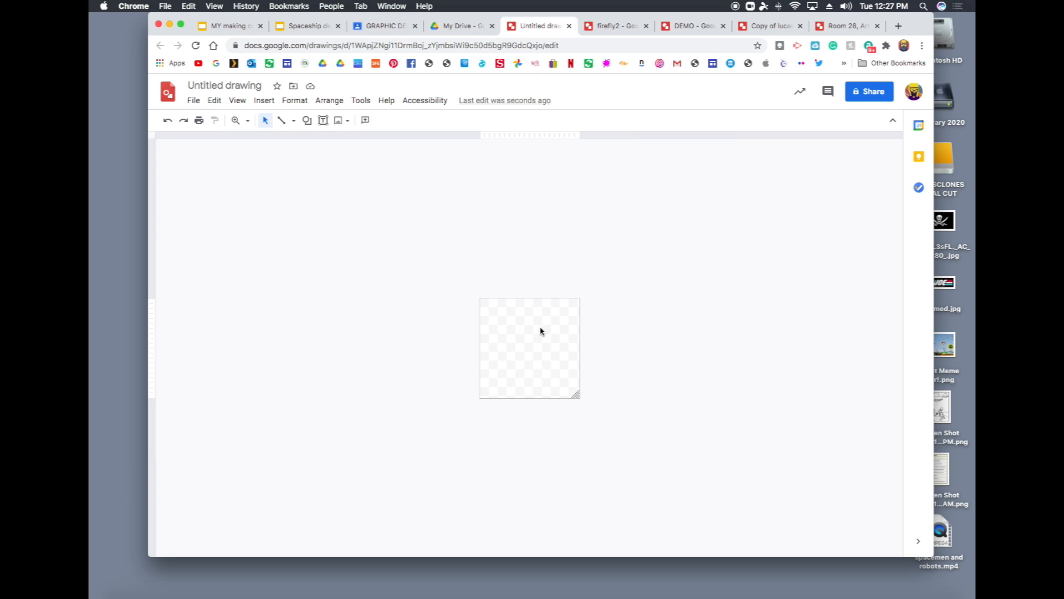
scroll(542, 332, "up", 3)
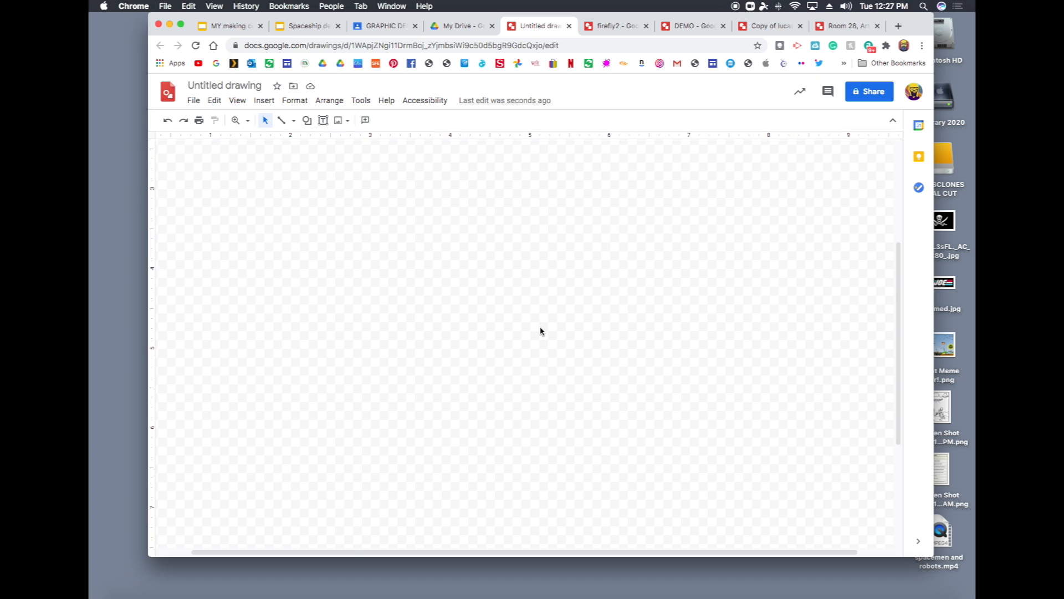
scroll(543, 332, "down", 3)
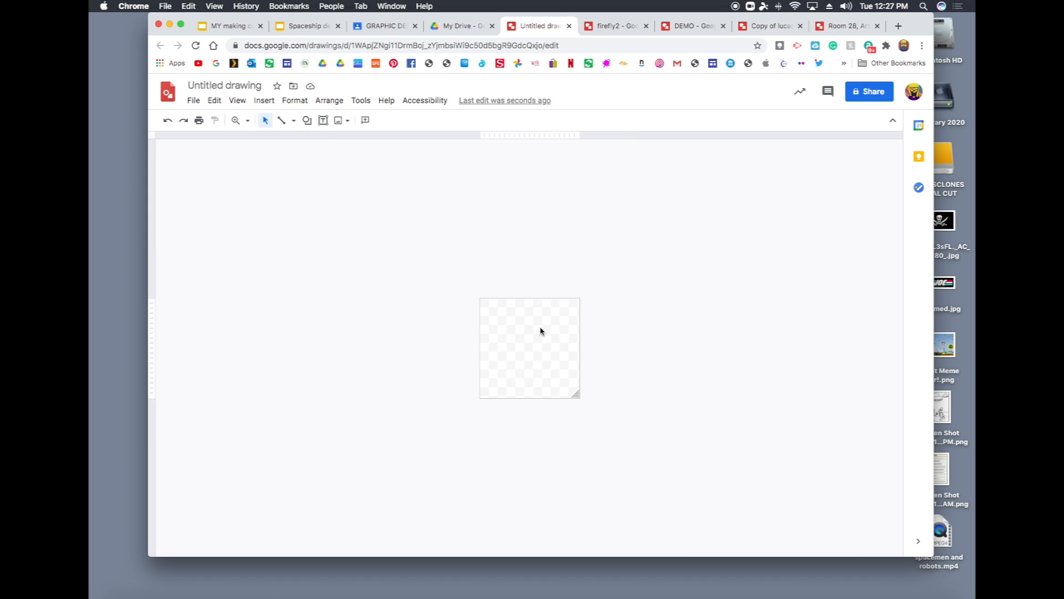
scroll(542, 332, "up", 1)
scroll(542, 332, "up", 2)
scroll(543, 332, "down", 3)
scroll(543, 332, "up", 1)
scroll(542, 332, "up", 1)
scroll(542, 332, "down", 2)
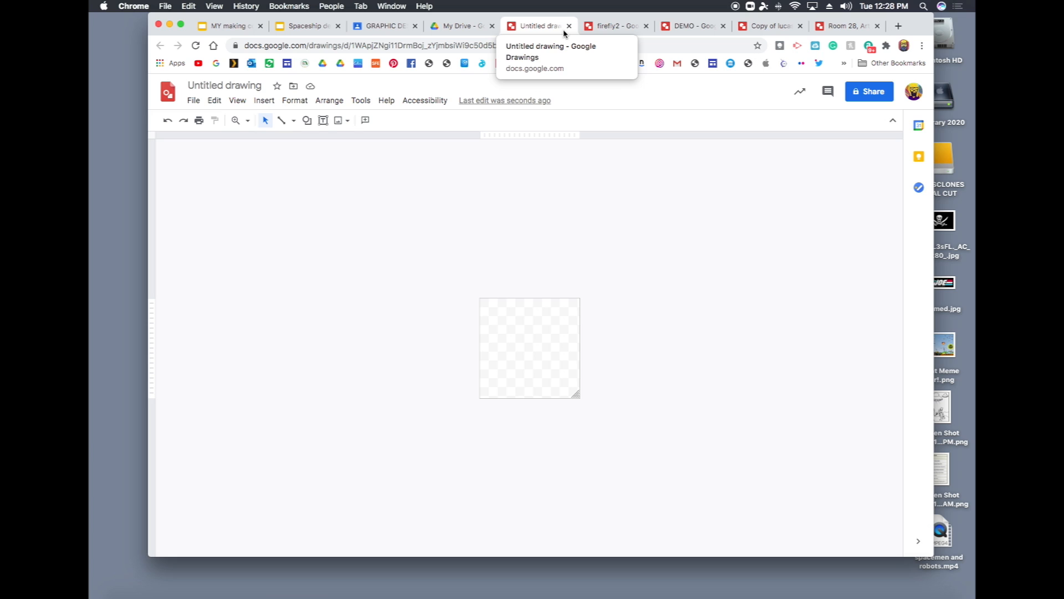
left_click(614, 23)
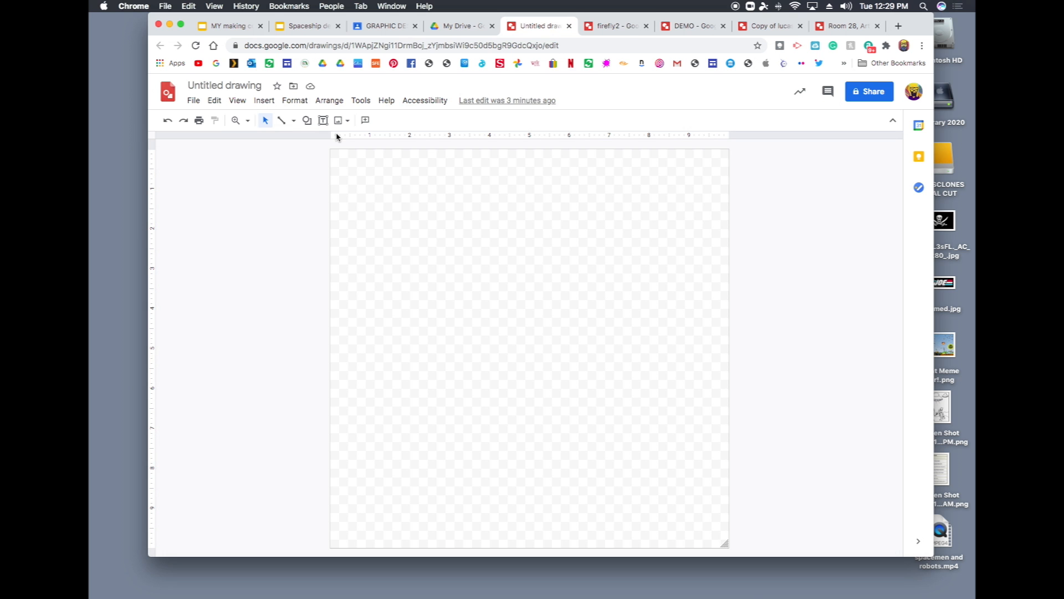
left_click(307, 121)
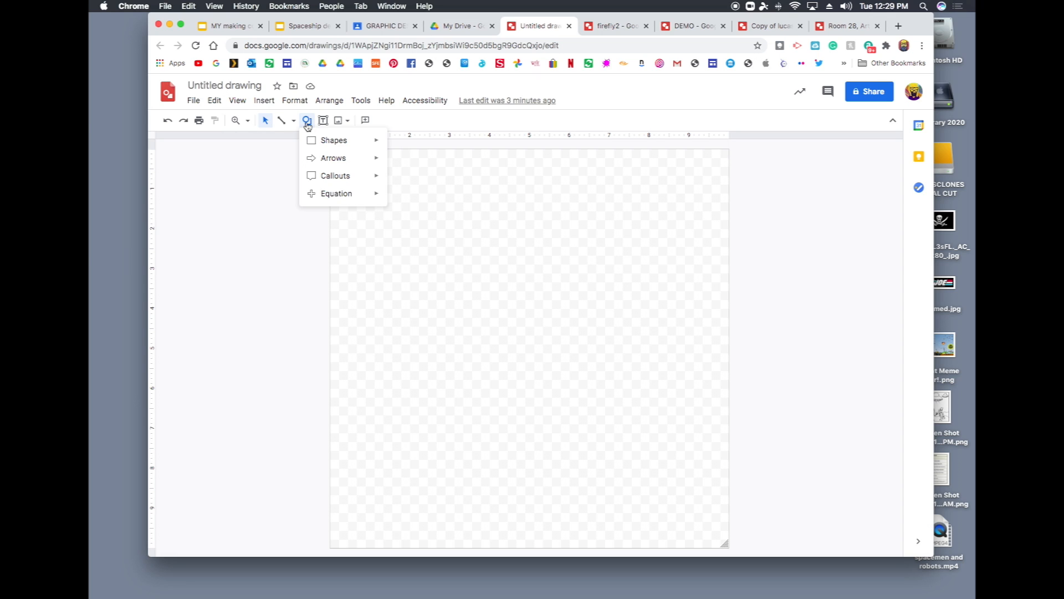
mouse_move(319, 142)
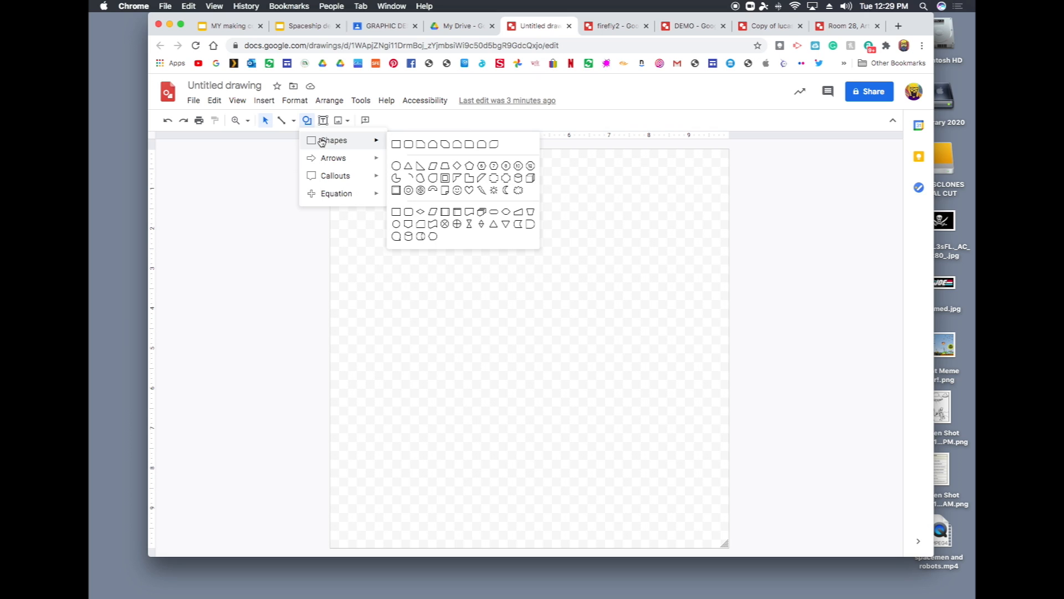
left_click(396, 145)
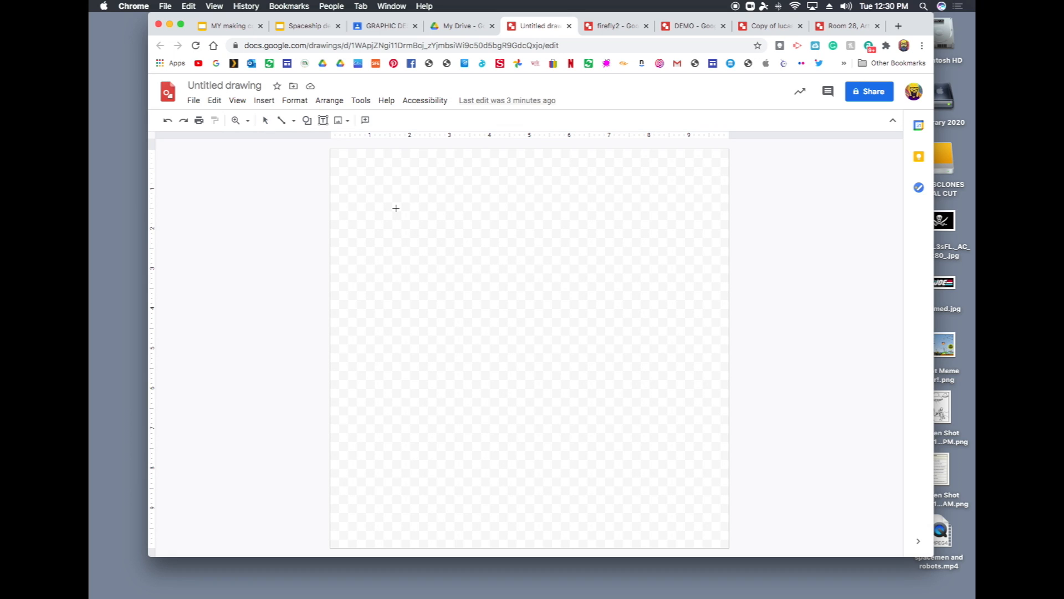
left_click(307, 122)
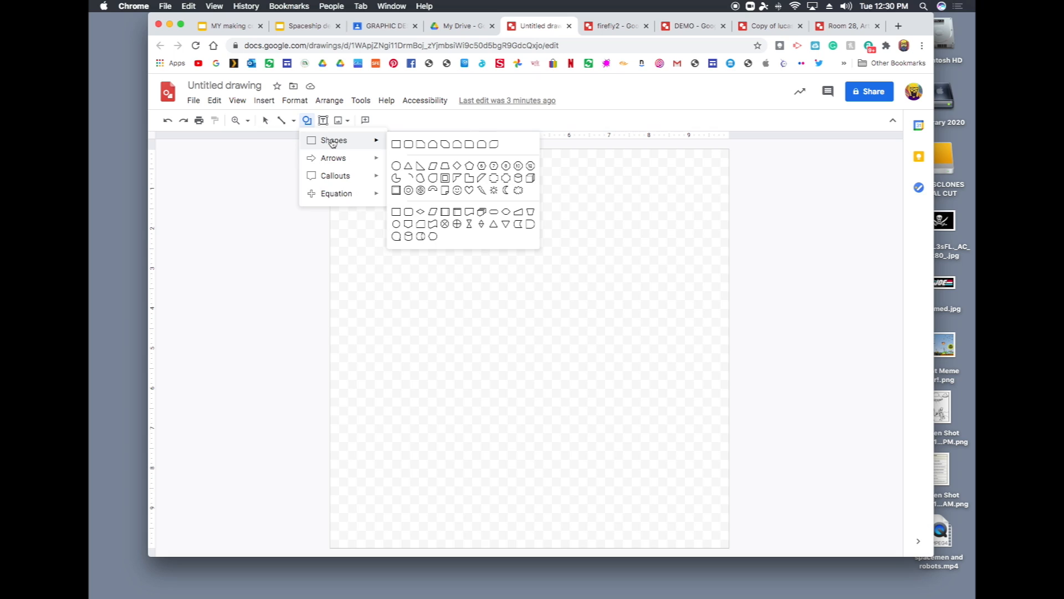
left_click(398, 147)
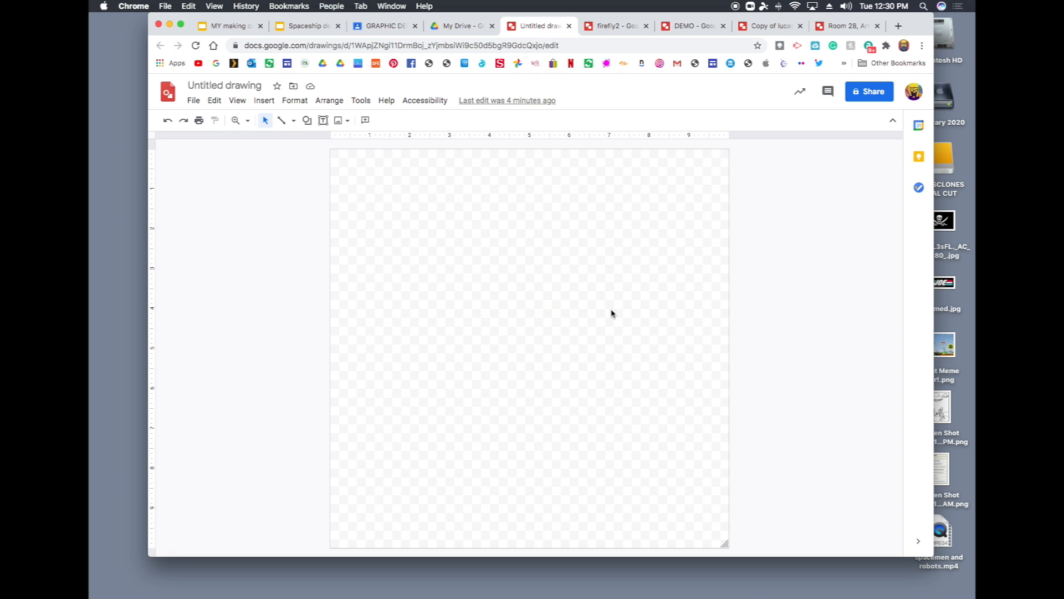
left_click_drag(487, 279, 590, 331)
Step: Draw a nearly square rectangle about 5.7 by 5.6 inches in the upper-left part of the canvas
left_click(307, 120)
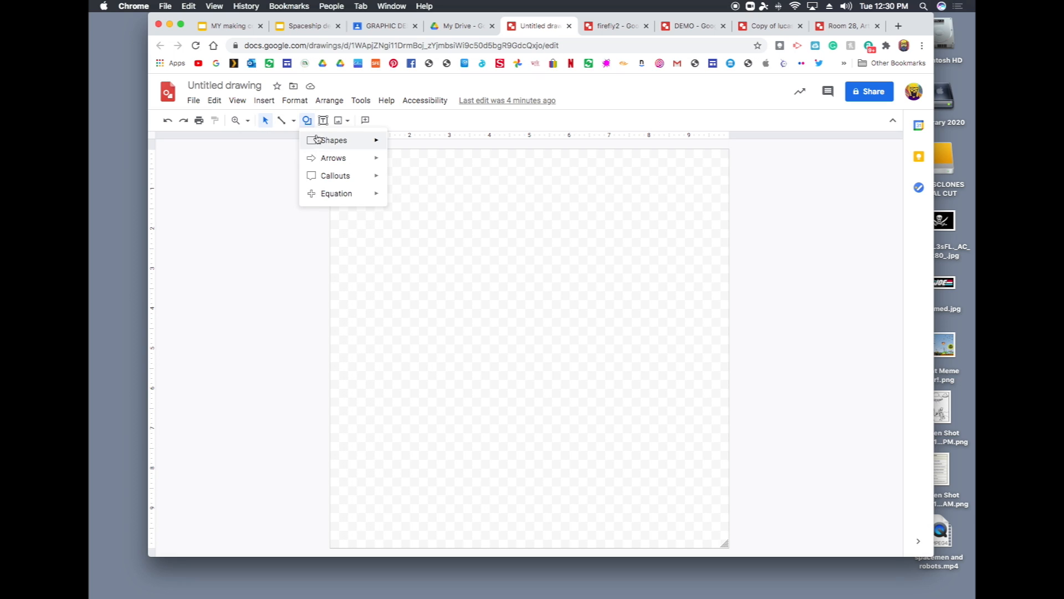
left_click(391, 145)
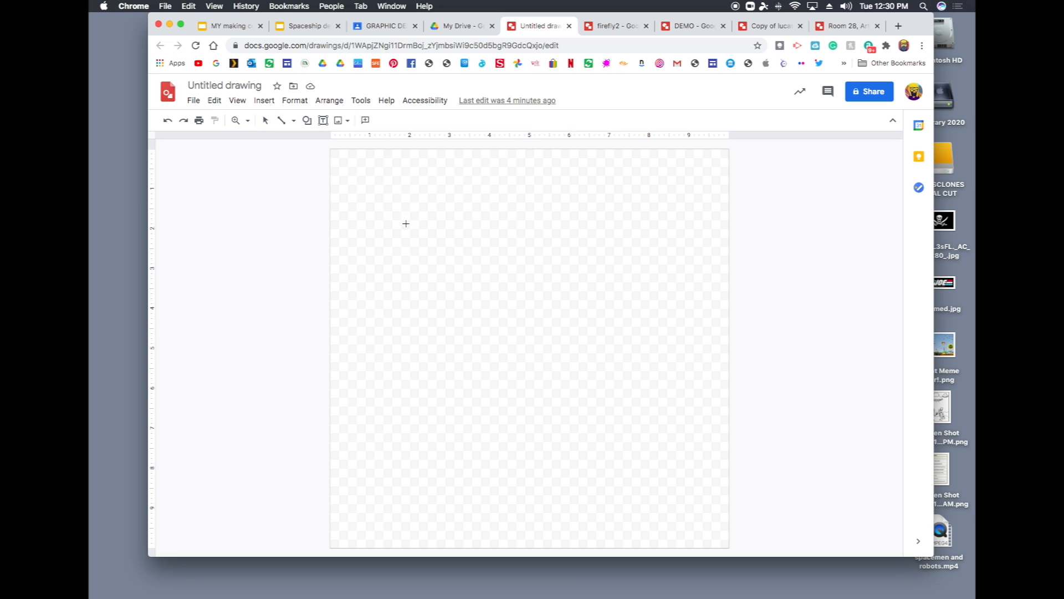
left_click_drag(371, 186, 597, 408)
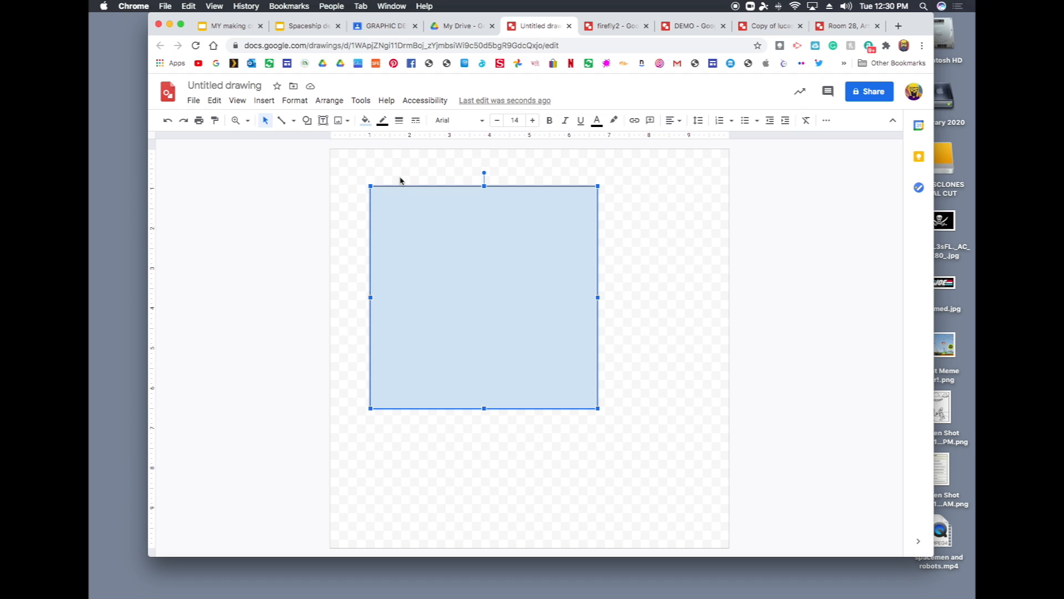
Step: Try an orange fill on the rectangle and settle on a solid dark red fill
left_click(365, 127)
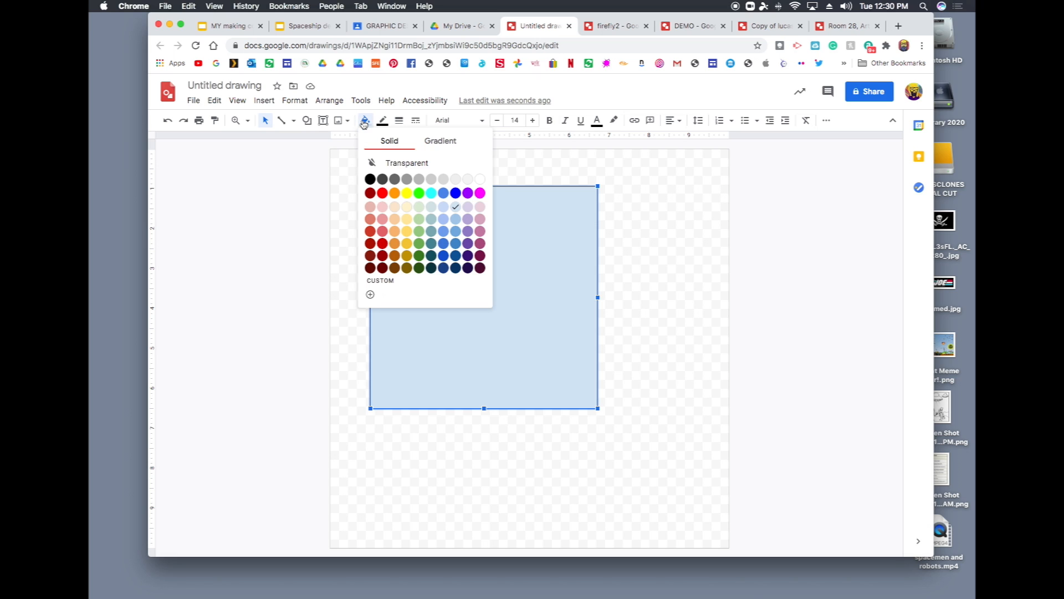
left_click(394, 244)
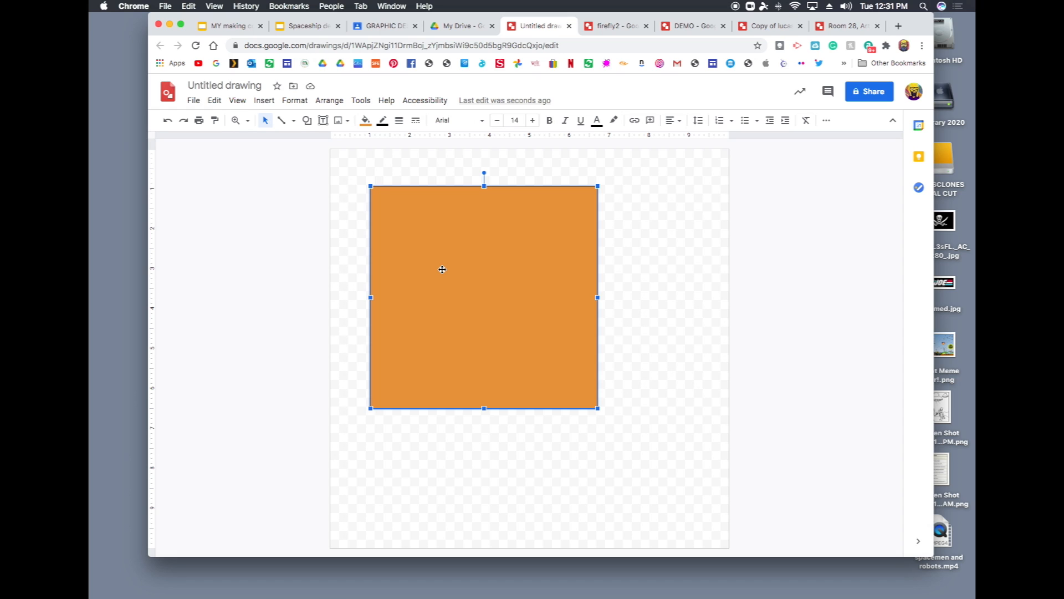
left_click(364, 121)
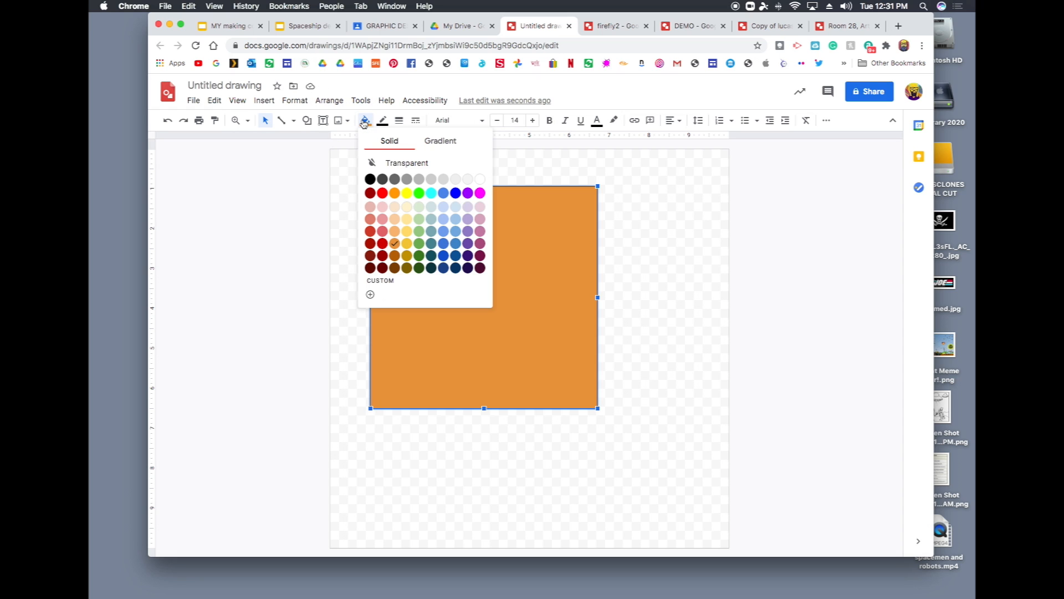
left_click(382, 243)
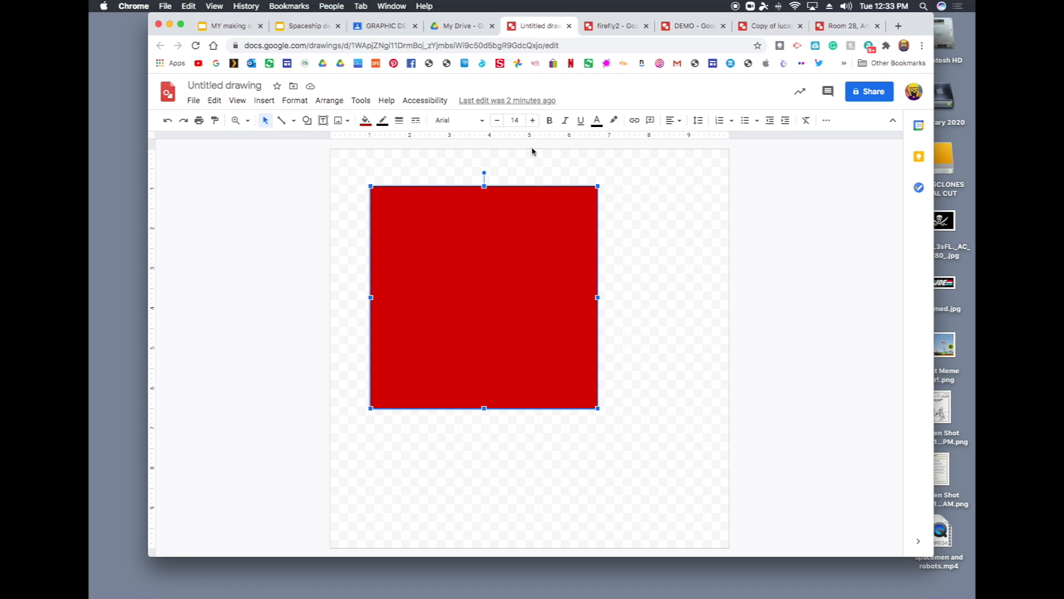
Step: Set the red rectangle's border color to light yellow and deselect the shape
left_click(382, 121)
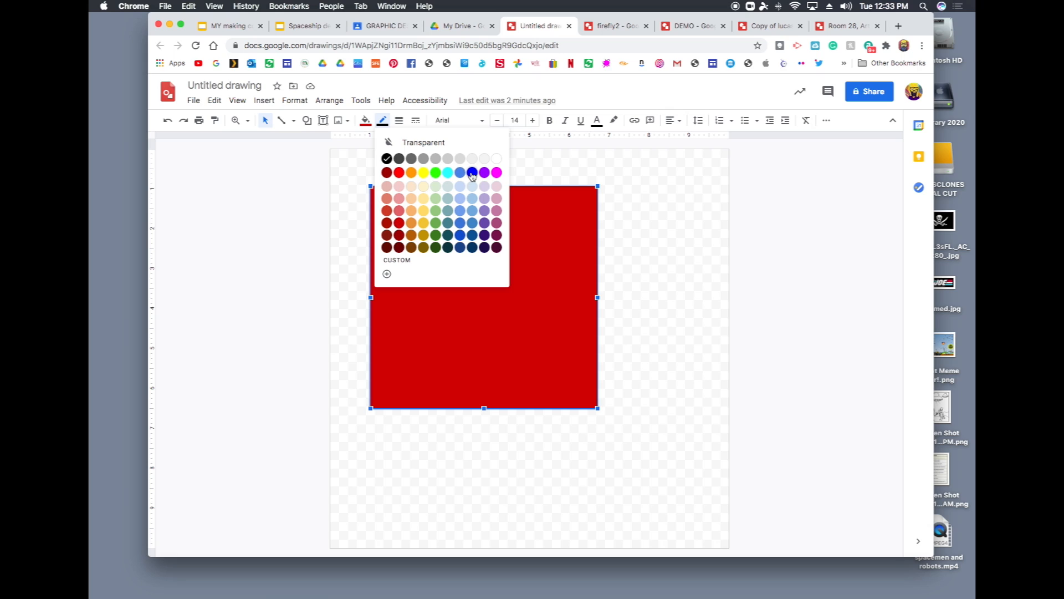
left_click(421, 214)
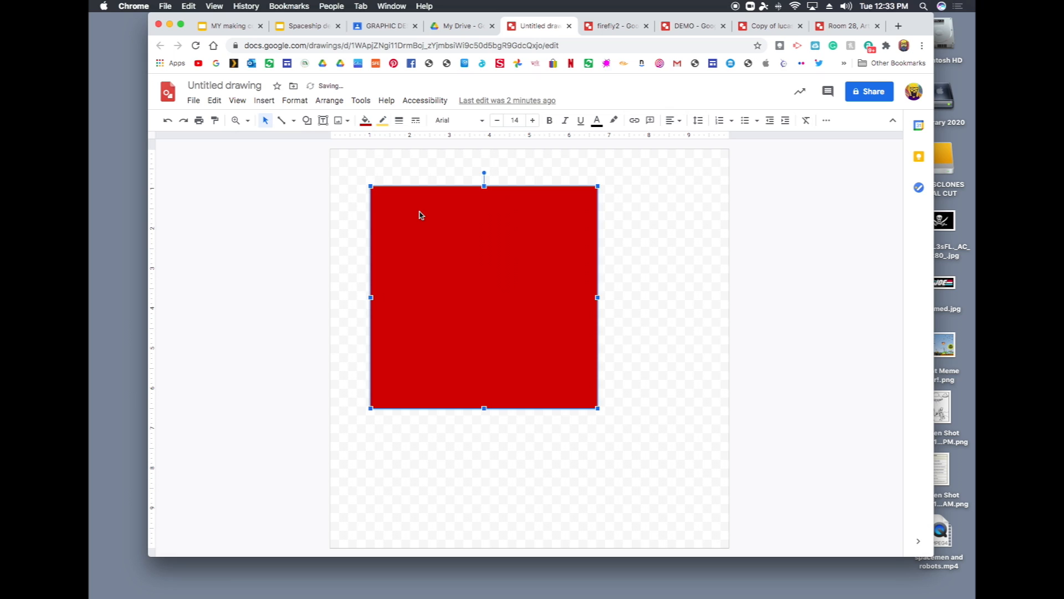
left_click(730, 233)
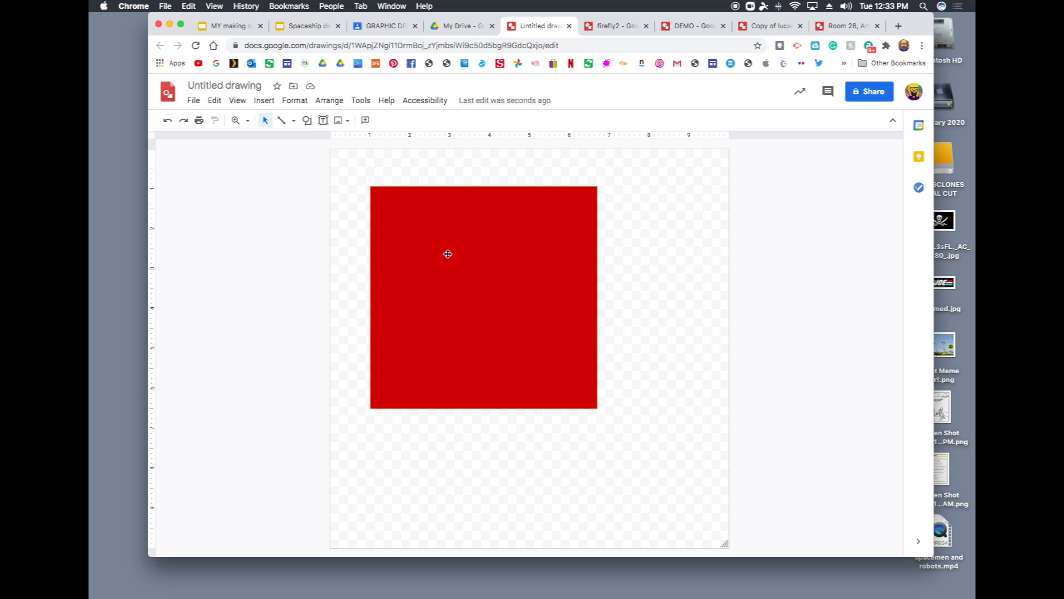
left_click(480, 281)
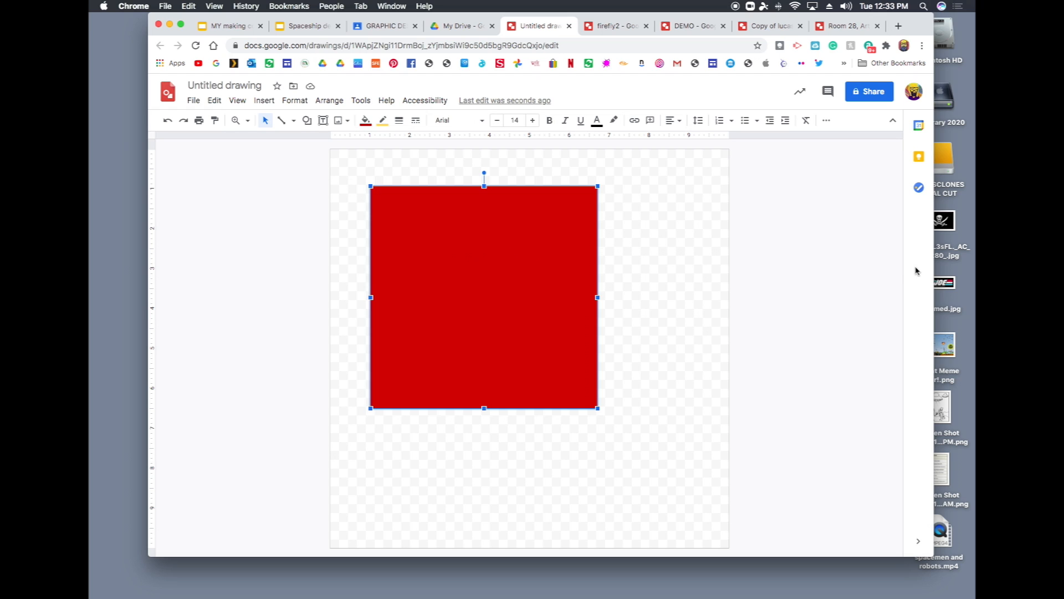
left_click(943, 272)
left_click(862, 285)
left_click(782, 296)
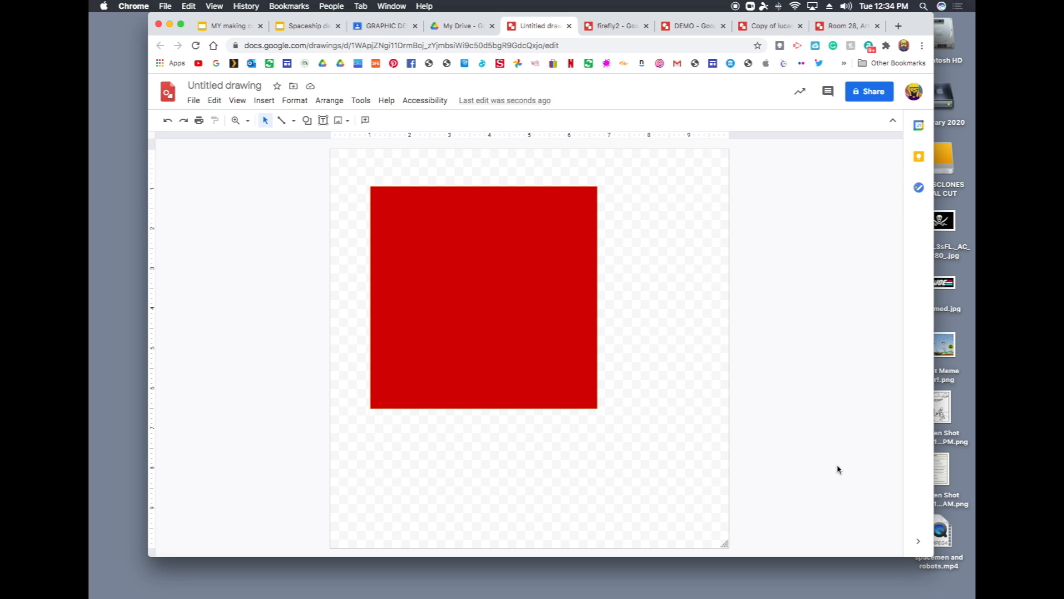
Step: Set the red rectangle's border weight to 16px and deselect the shape
left_click(442, 294)
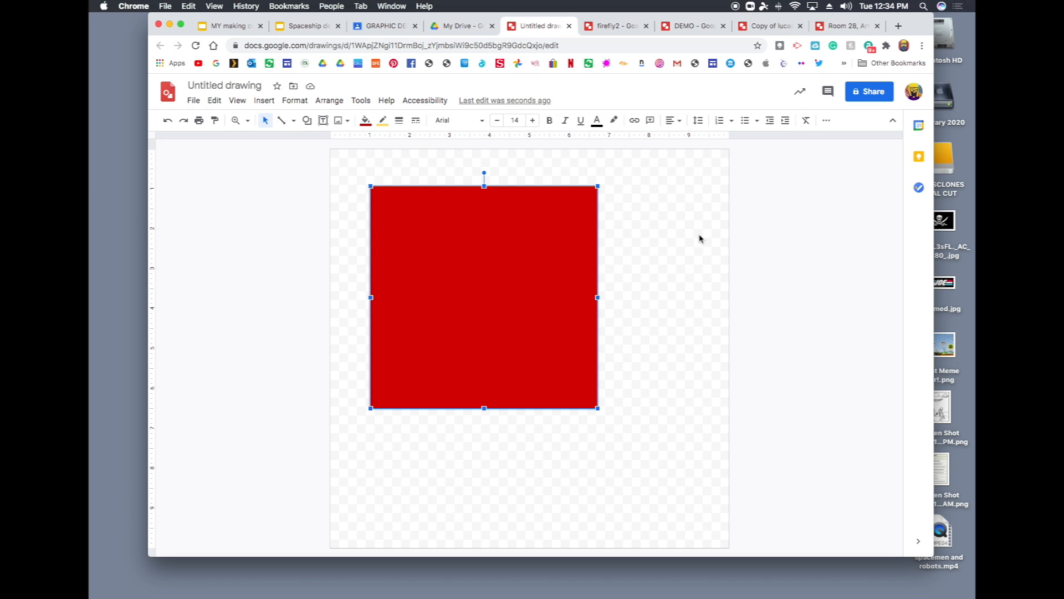
left_click(397, 120)
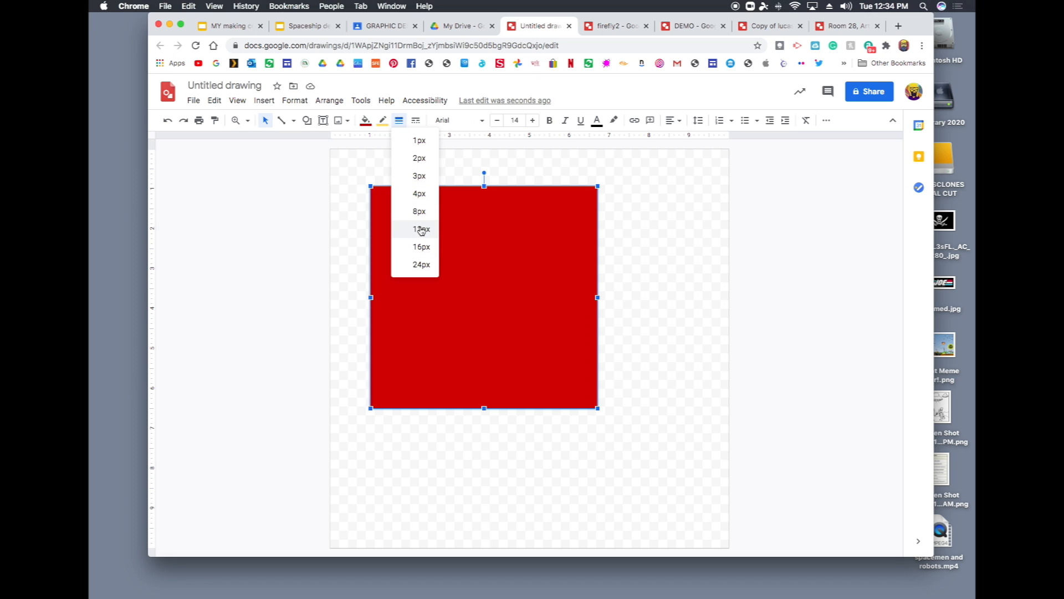
left_click(420, 249)
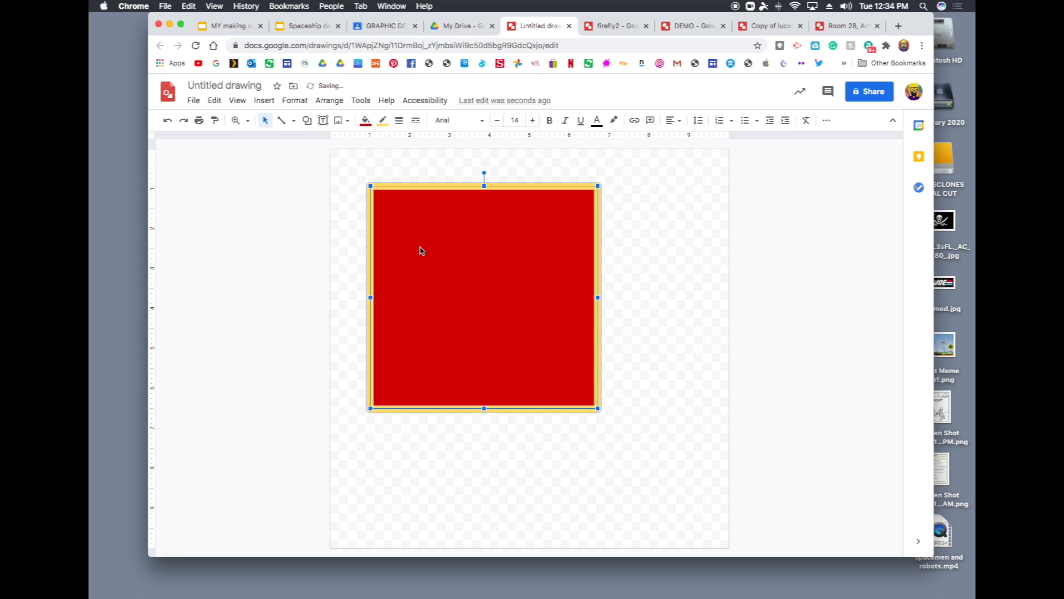
left_click(802, 372)
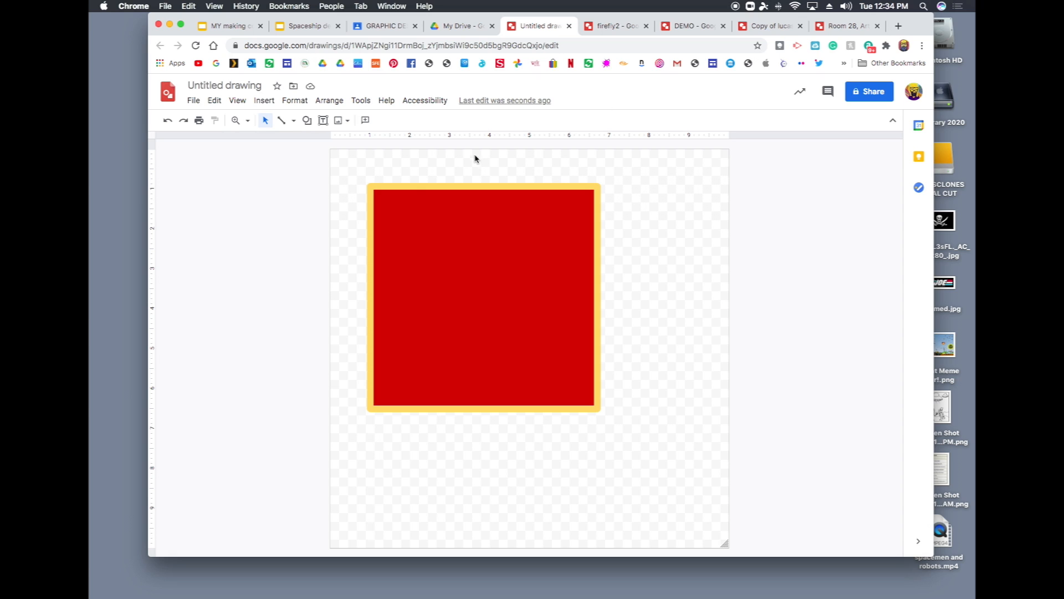
Step: Make the red rectangle's yellow border transparent
left_click(436, 251)
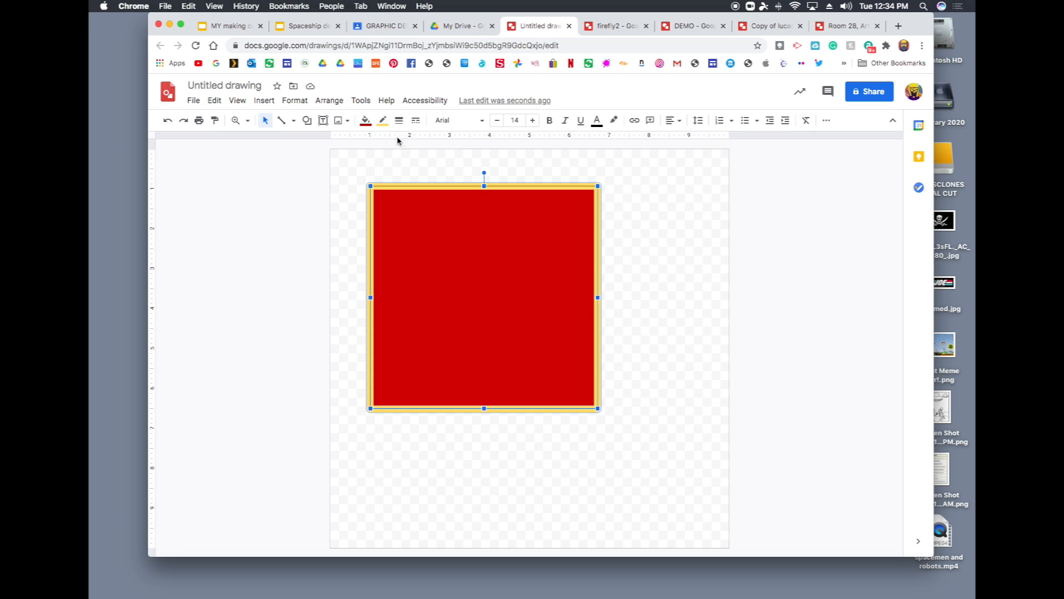
left_click(384, 123)
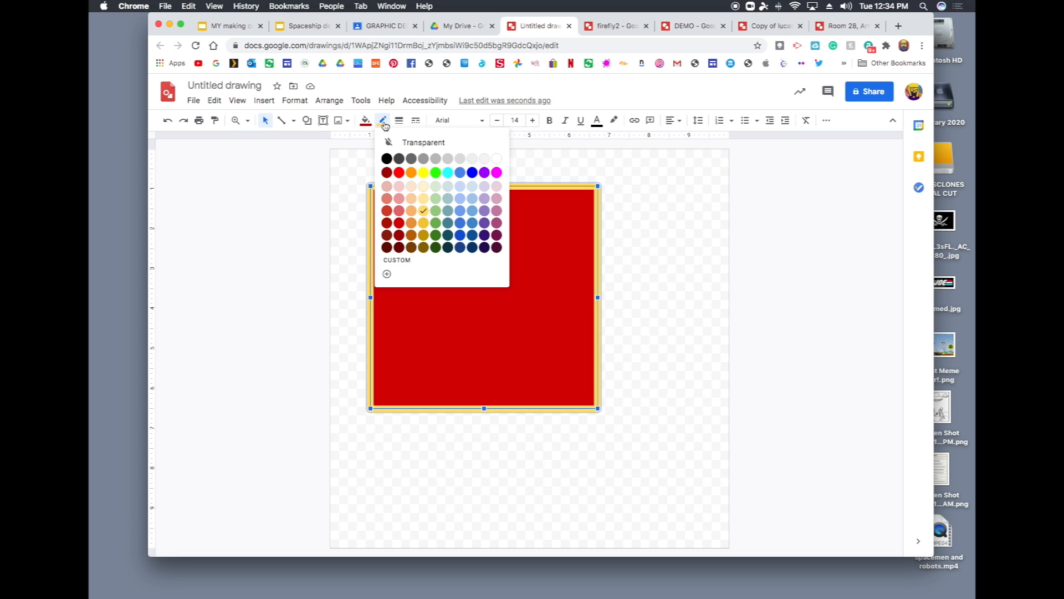
left_click(437, 146)
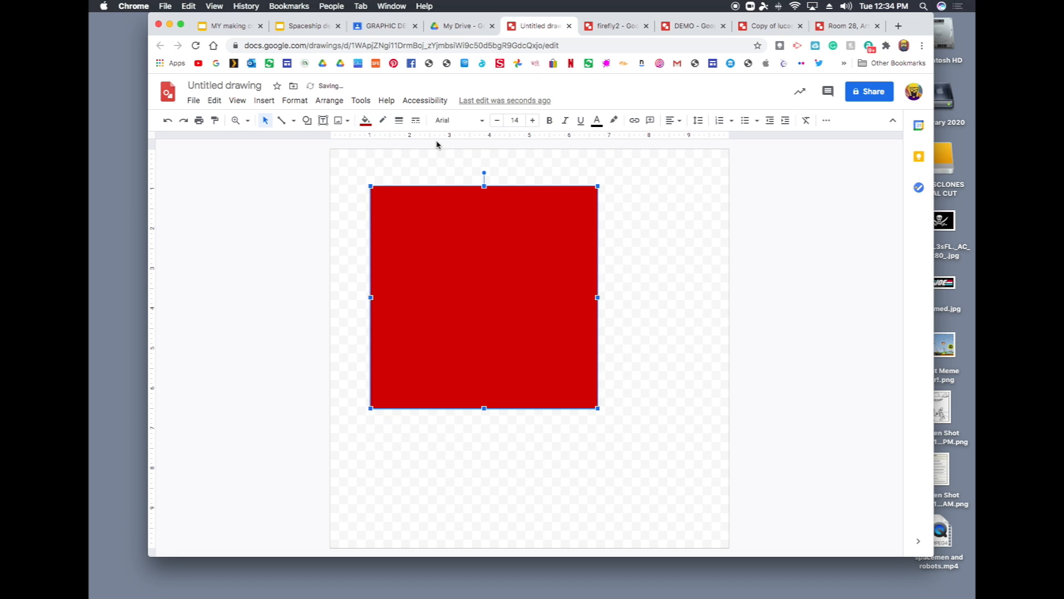
left_click(380, 122)
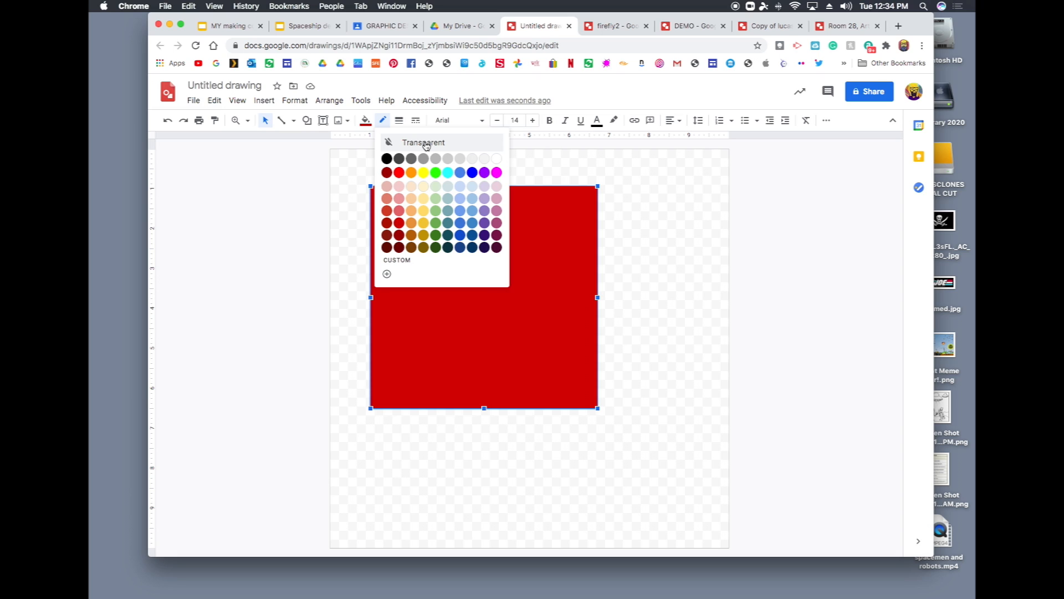
left_click(426, 143)
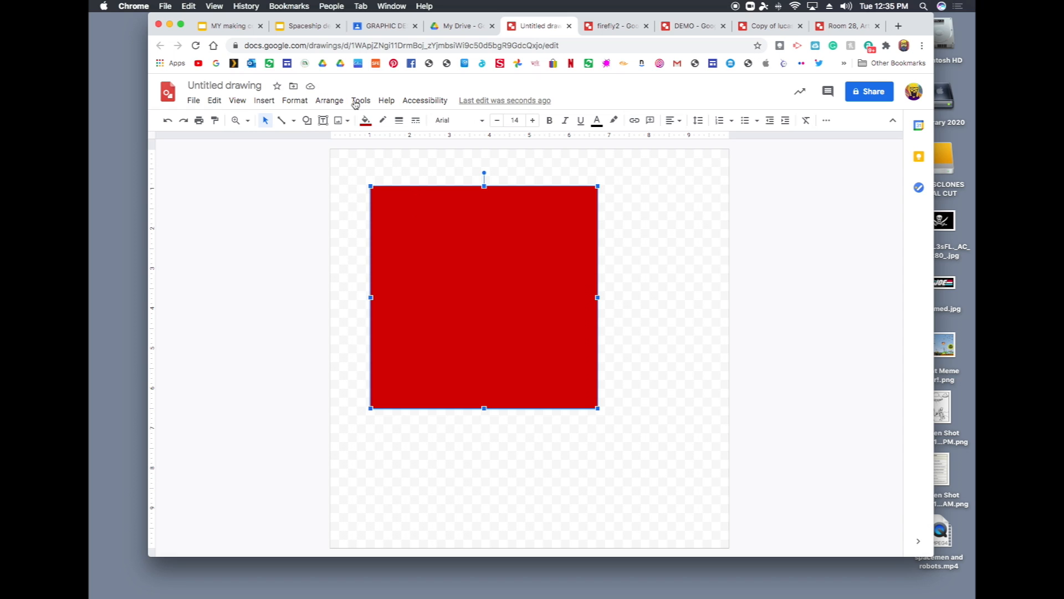
Step: Make the rectangle's fill transparent, then move and stretch the shape to cover the entire 10 by 10 inch canvas
left_click(365, 120)
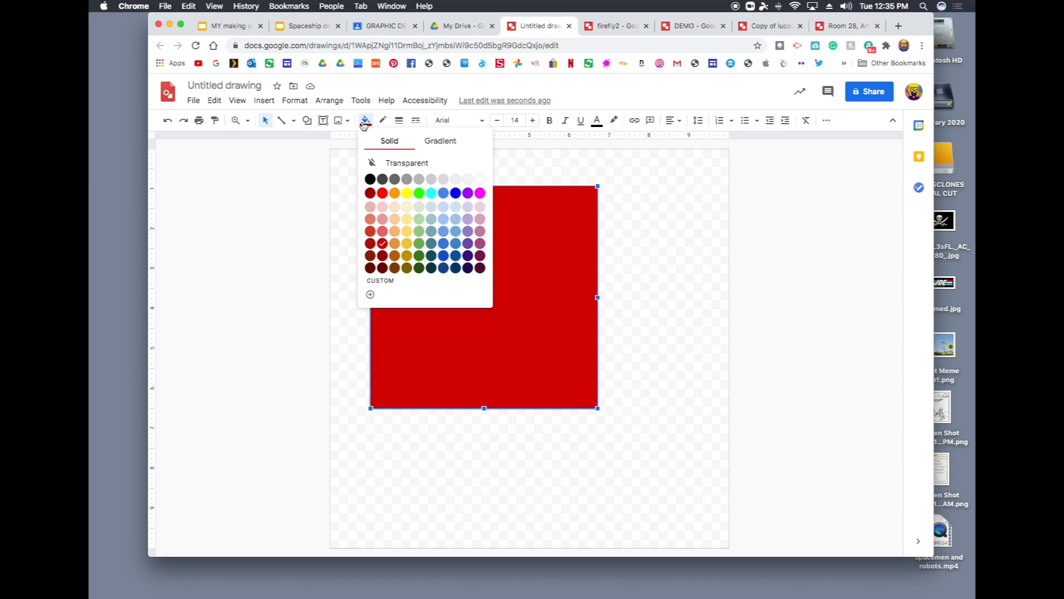
left_click(405, 167)
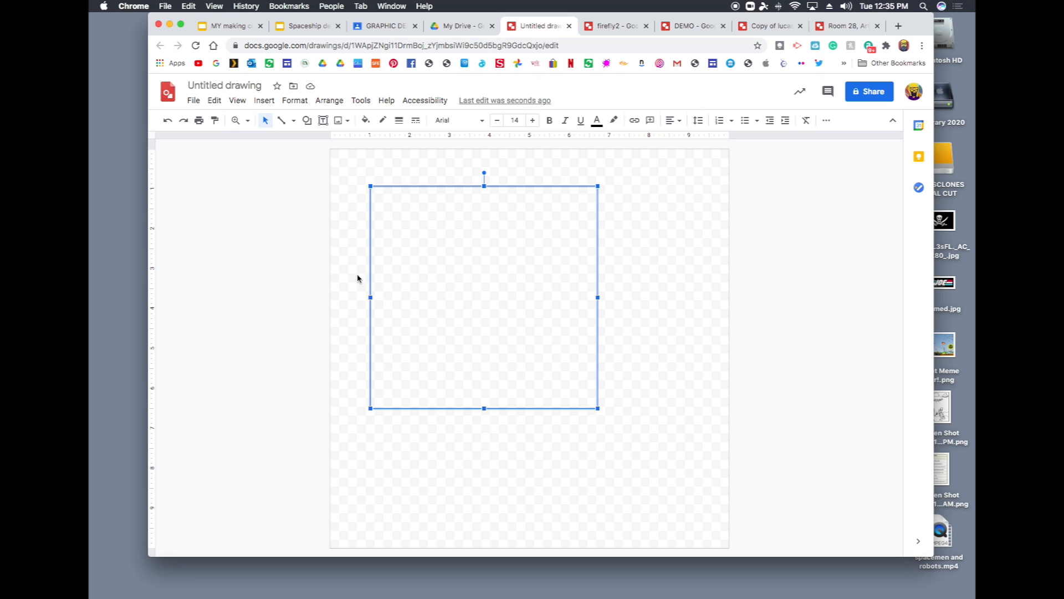
left_click_drag(368, 187, 331, 150)
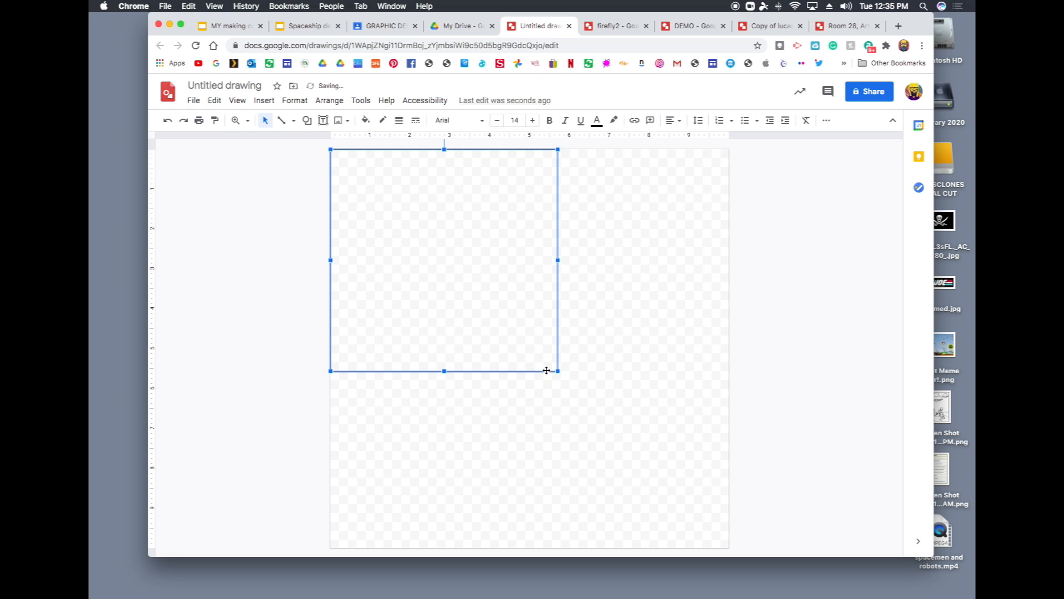
left_click_drag(558, 371, 729, 549)
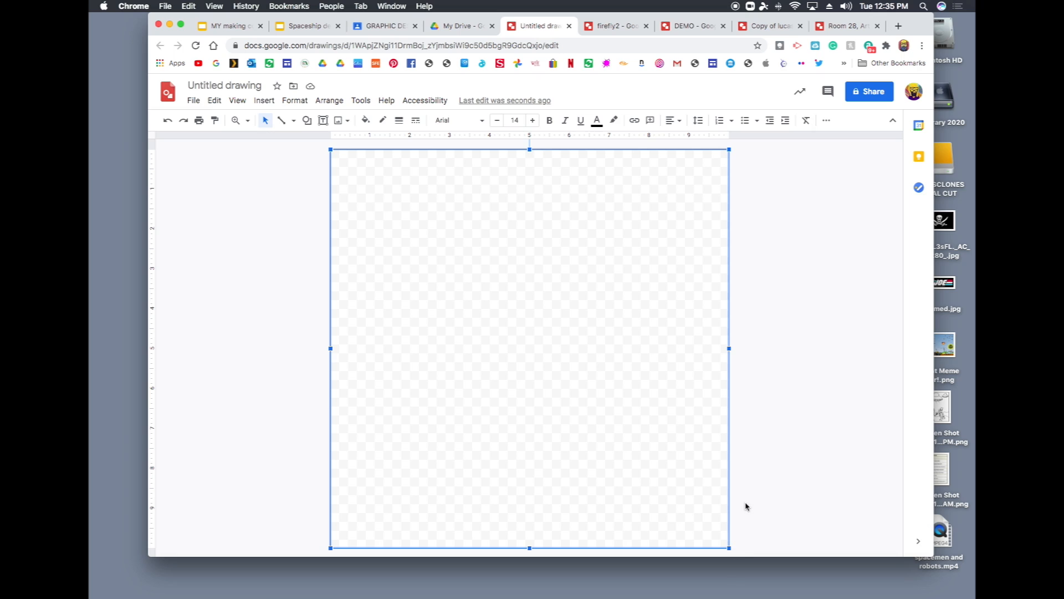
Step: Draw a nearly round oval about 9.2 by 9.4 inches over most of the canvas
left_click(308, 121)
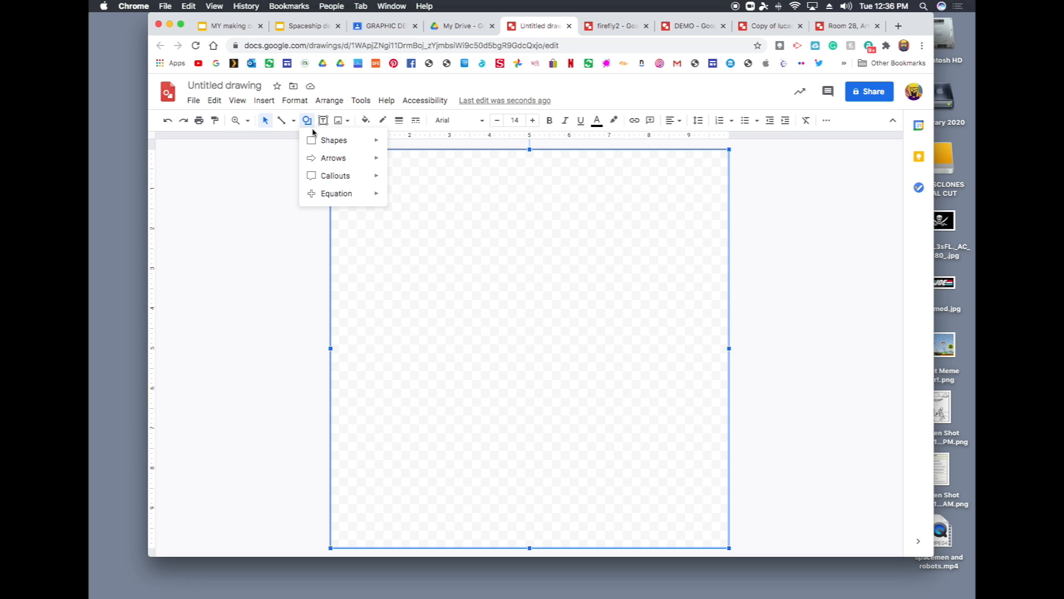
mouse_move(306, 139)
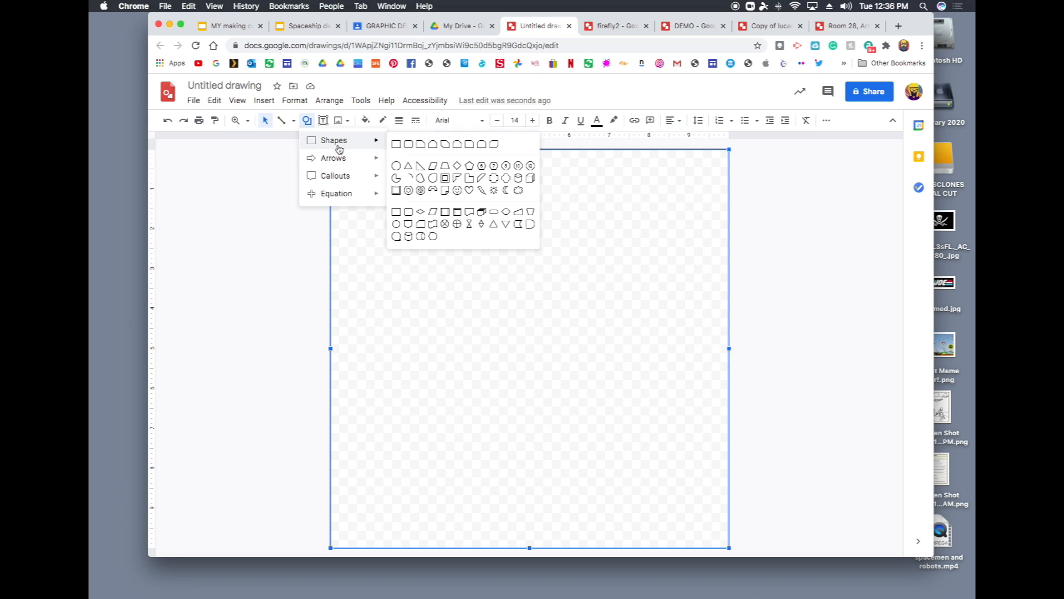
left_click(396, 166)
left_click_drag(349, 172, 719, 548)
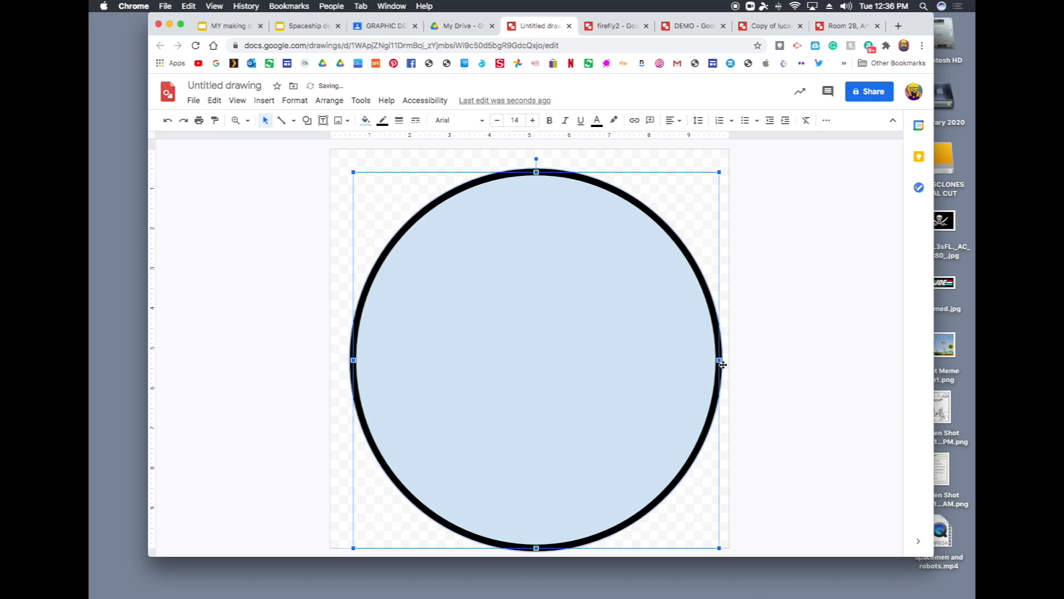
Step: Try widening the blue circle to the right edge of the canvas and undo the change
left_click_drag(720, 360, 729, 361)
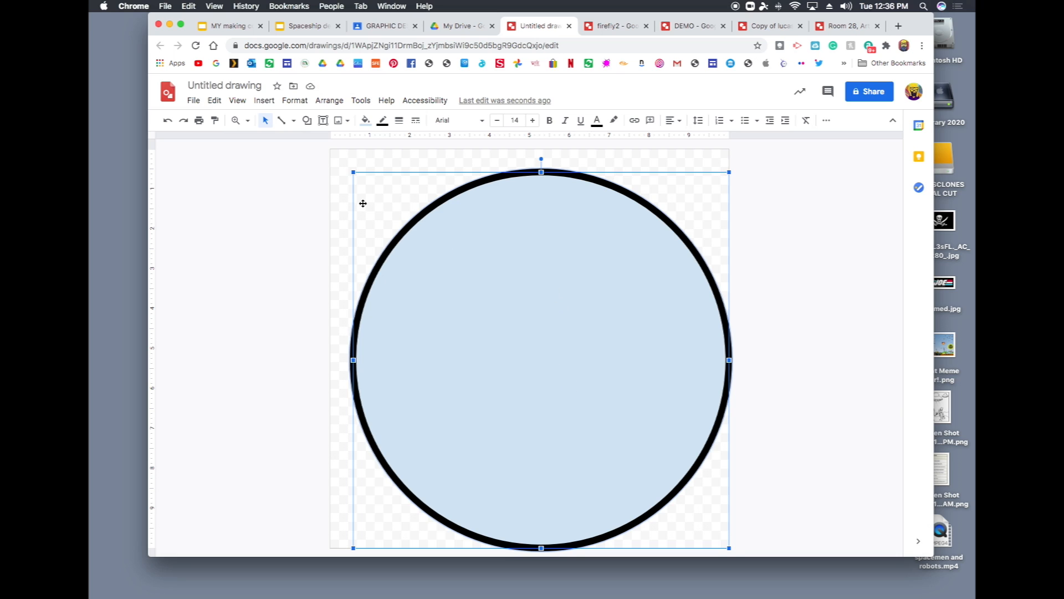
key("cmd+z")
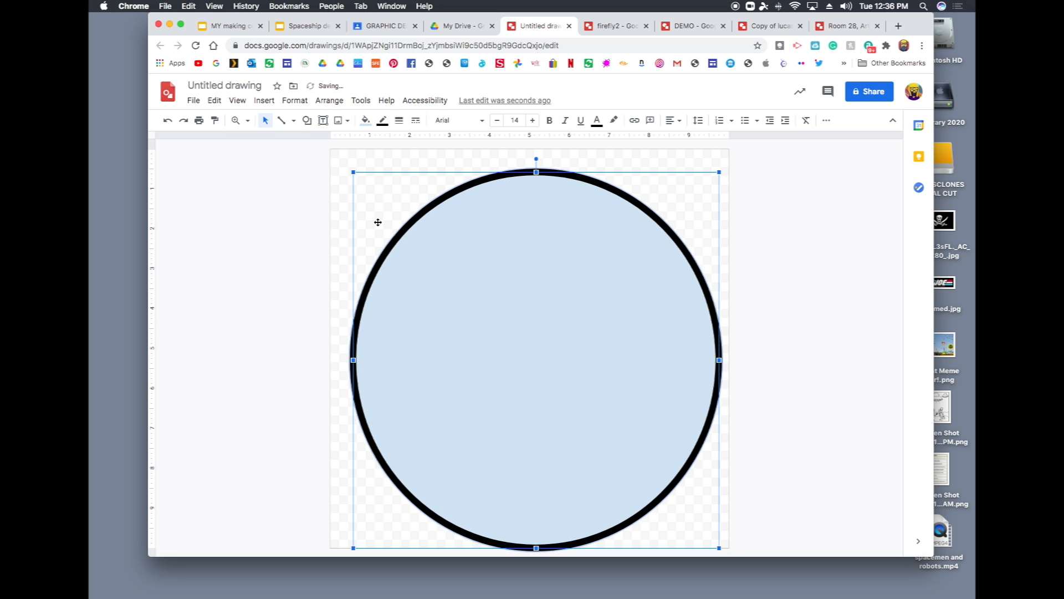
key("super+z")
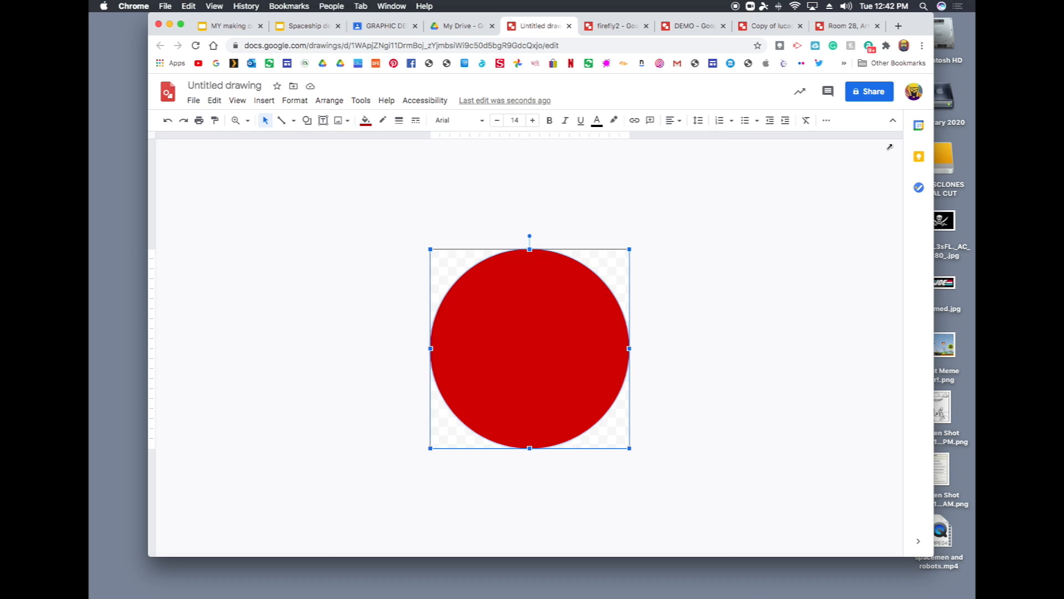
Step: Zoom in and out on the red circle to examine the drawing at different magnifications
key("super+alt+equal")
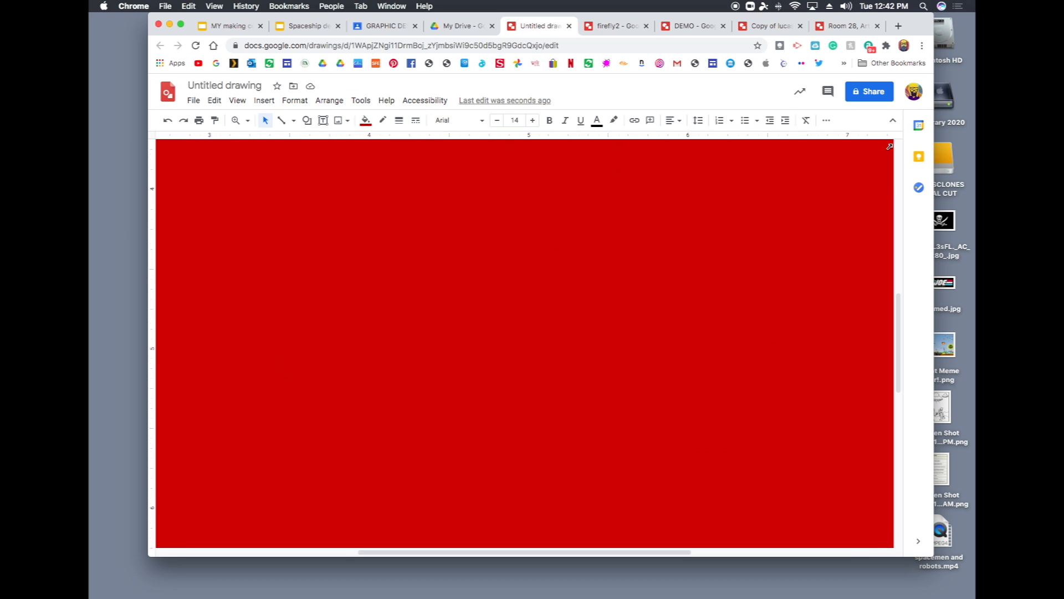
key("super+alt+minus")
key("super+alt+minus")
key("super+alt+minus")
key("super+alt+equal")
key("super+alt+equal")
key("super+alt+equal")
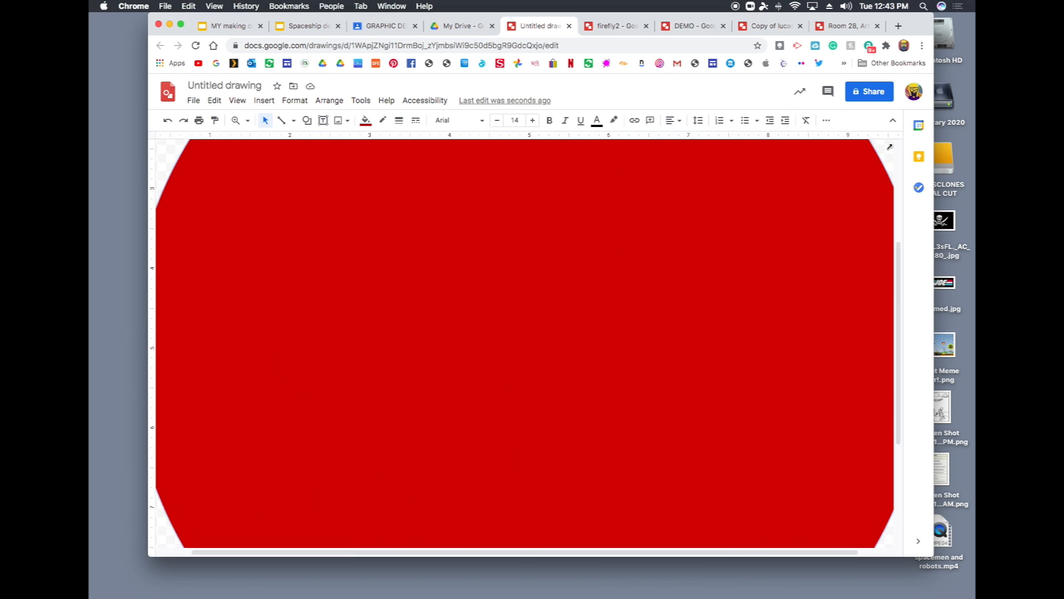
key("super+alt+minus")
key("super+alt+minus")
key("super+alt+minus")
key("super+alt+minus")
key("super+alt+equal")
key("super+alt+equal")
key("super+alt+minus")
key("super+alt+minus")
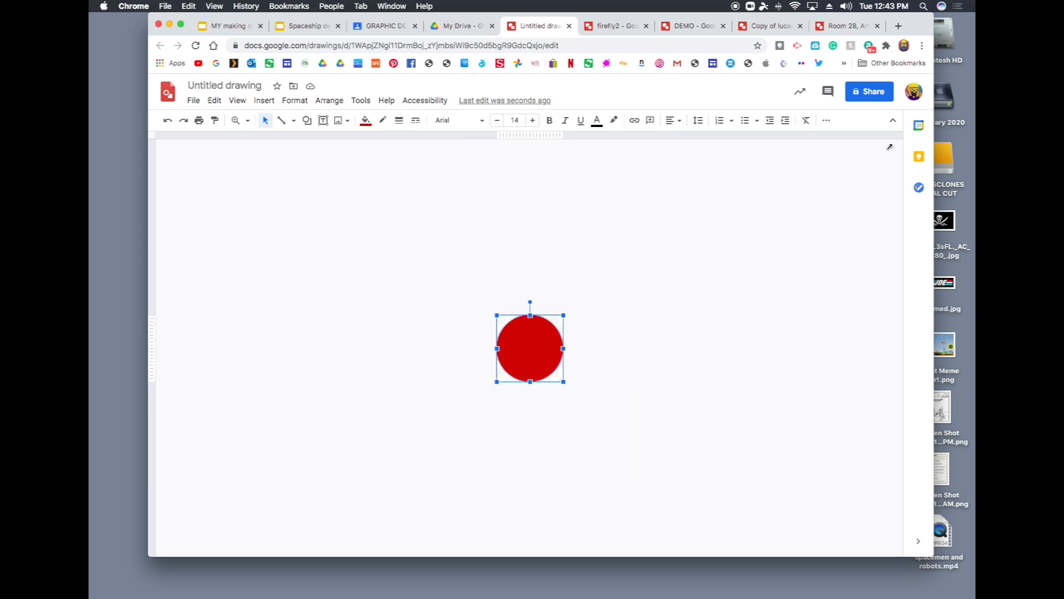
key("super+alt+equal")
key("super+alt+equal")
key("super+alt+equal")
key("super+alt+equal")
key("super+alt+minus")
key("super+alt+minus")
key("super+alt+minus")
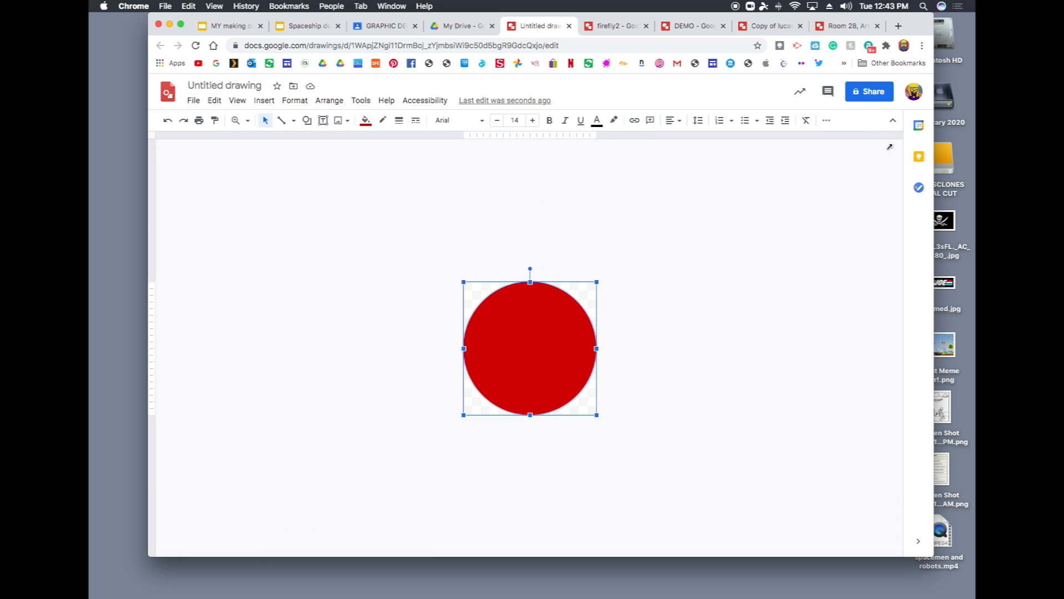
key("super+alt+equal")
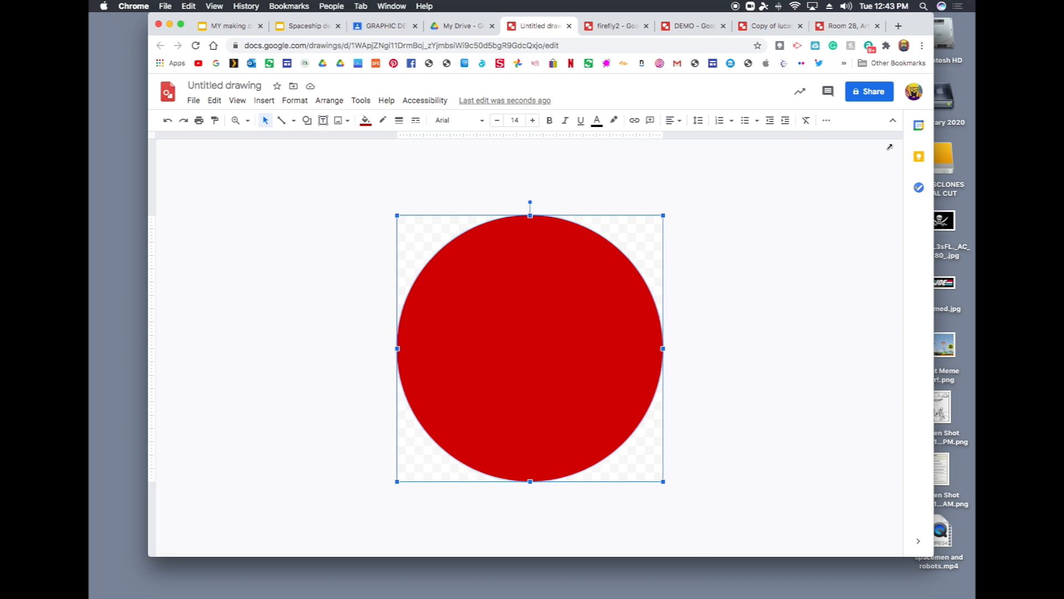
key("super+alt+equal")
key("super+alt+minus")
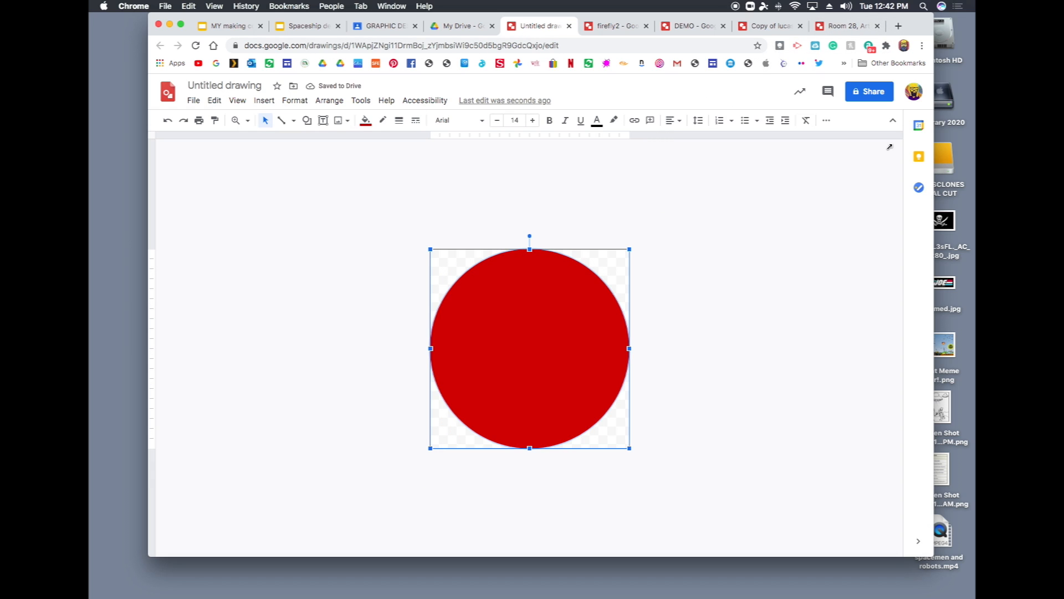
key("super+alt+plus")
key("super+alt+plus")
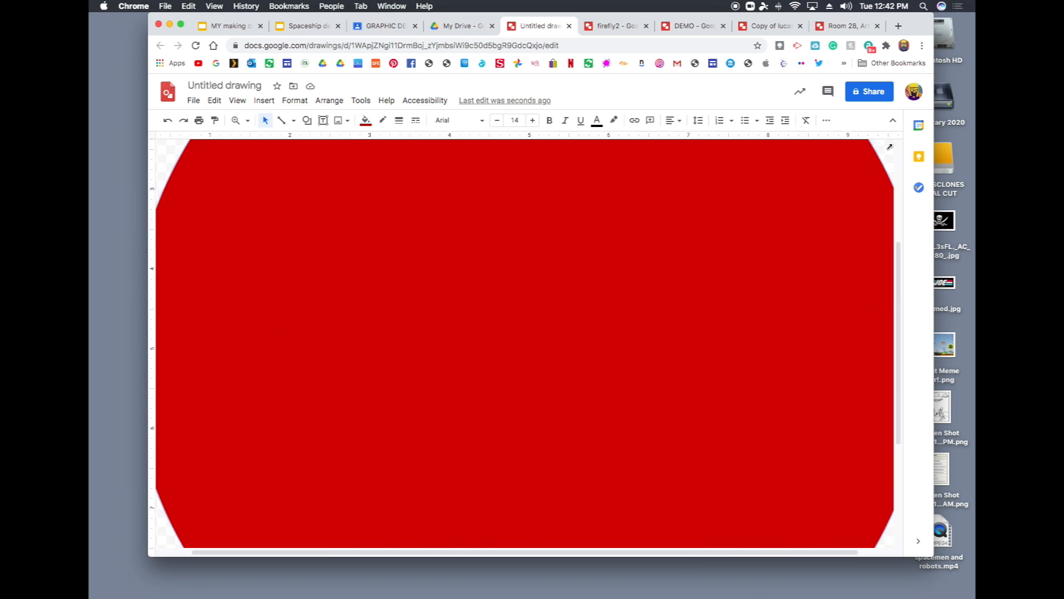
key("super+alt+minus")
key("super+alt+minus")
key("super+alt+minus")
scroll(890, 147, "up", 4)
scroll(890, 147, "down", 5)
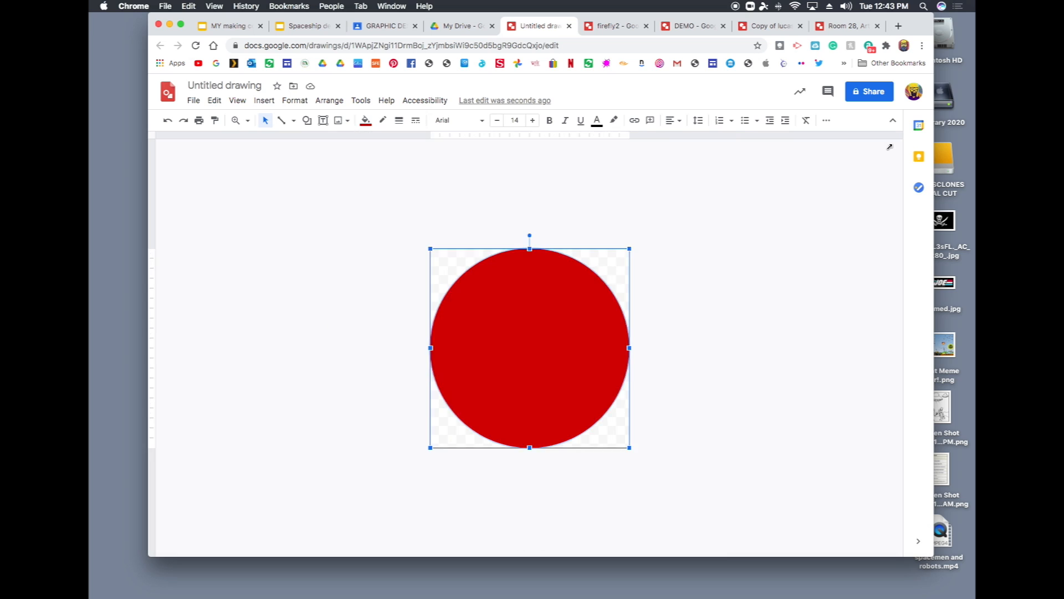
scroll(890, 147, "up", 2)
scroll(889, 147, "up", 2)
scroll(890, 147, "down", 3)
scroll(890, 147, "up", 5)
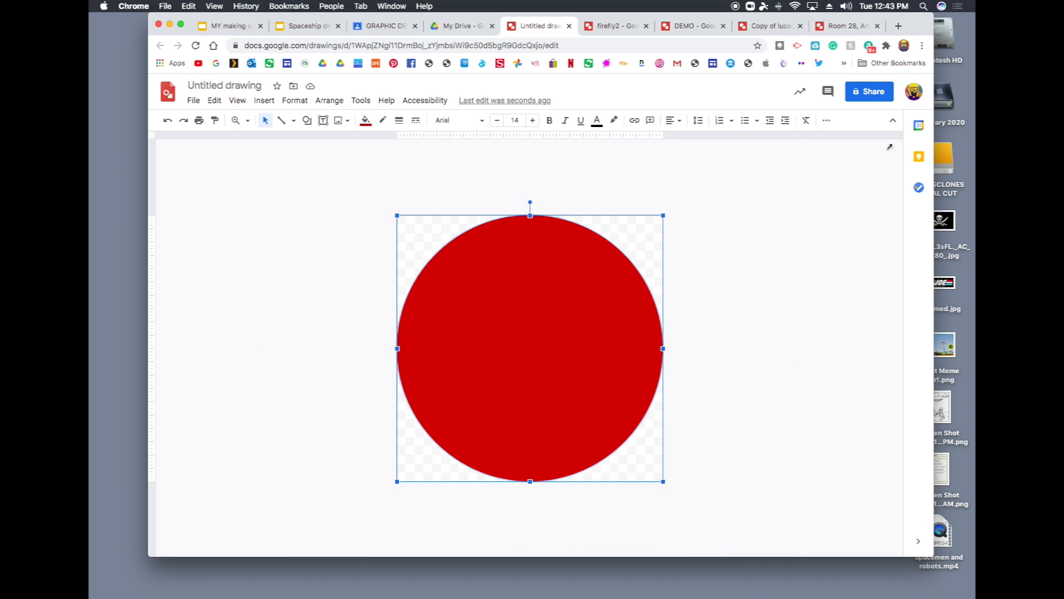
scroll(890, 147, "down", 4)
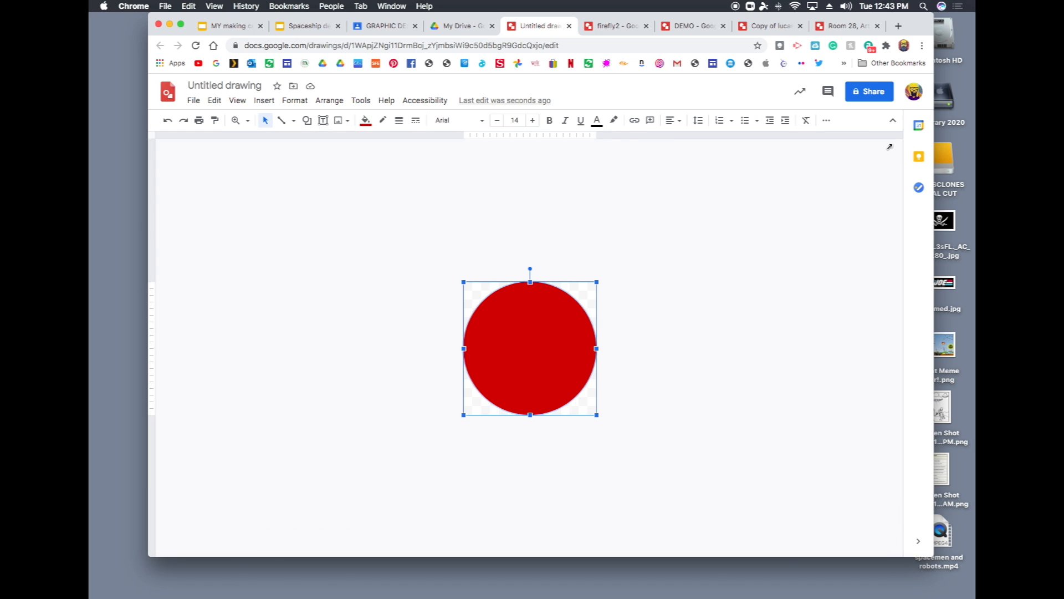
scroll(889, 147, "up", 2)
Step: Search Google in a new browser tab for "lol emoji" and show the image results
left_click(899, 26)
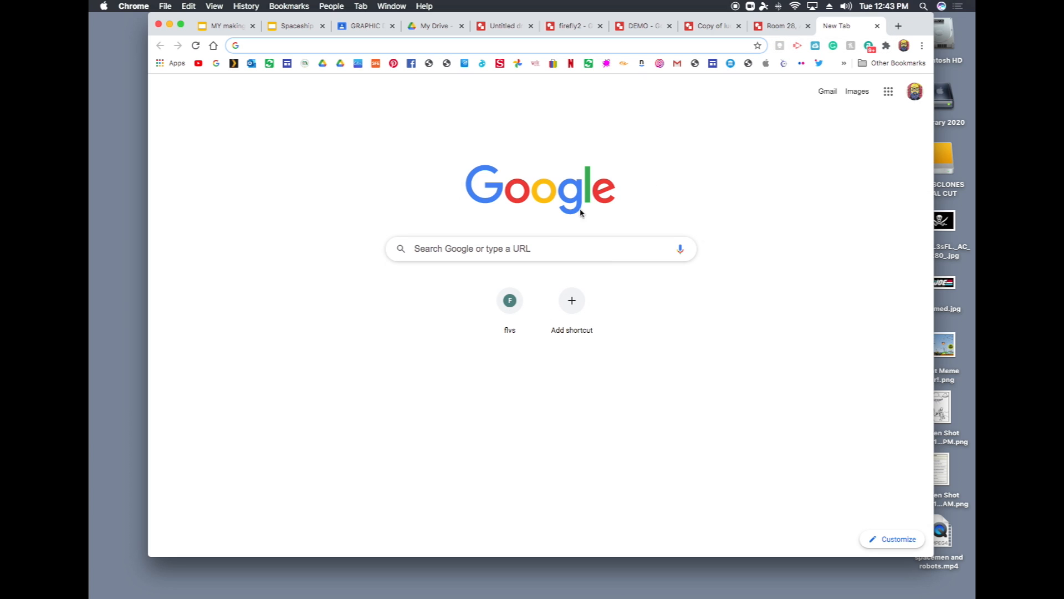
left_click(520, 245)
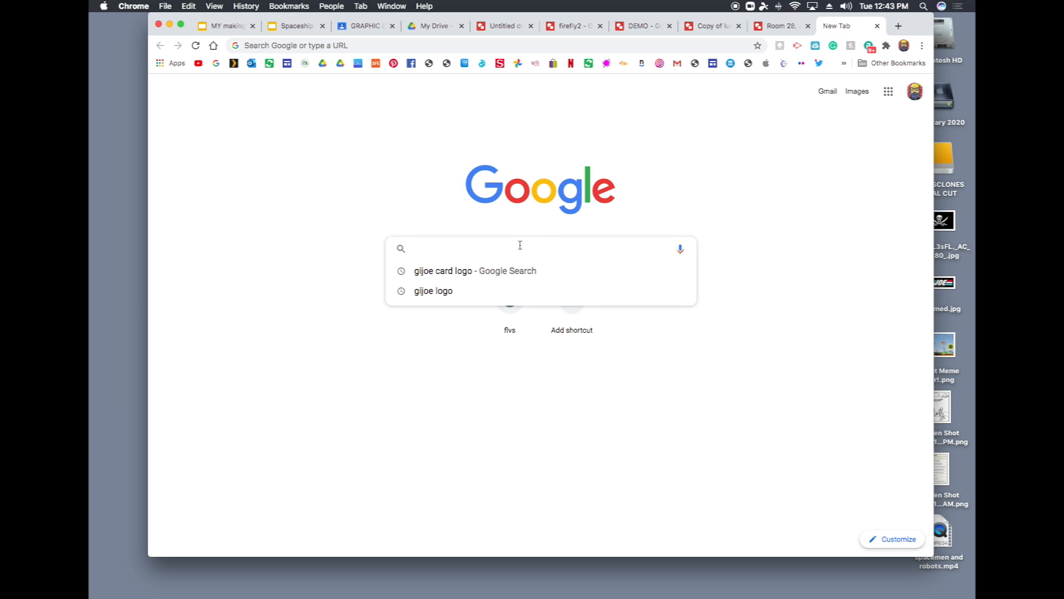
type("lol")
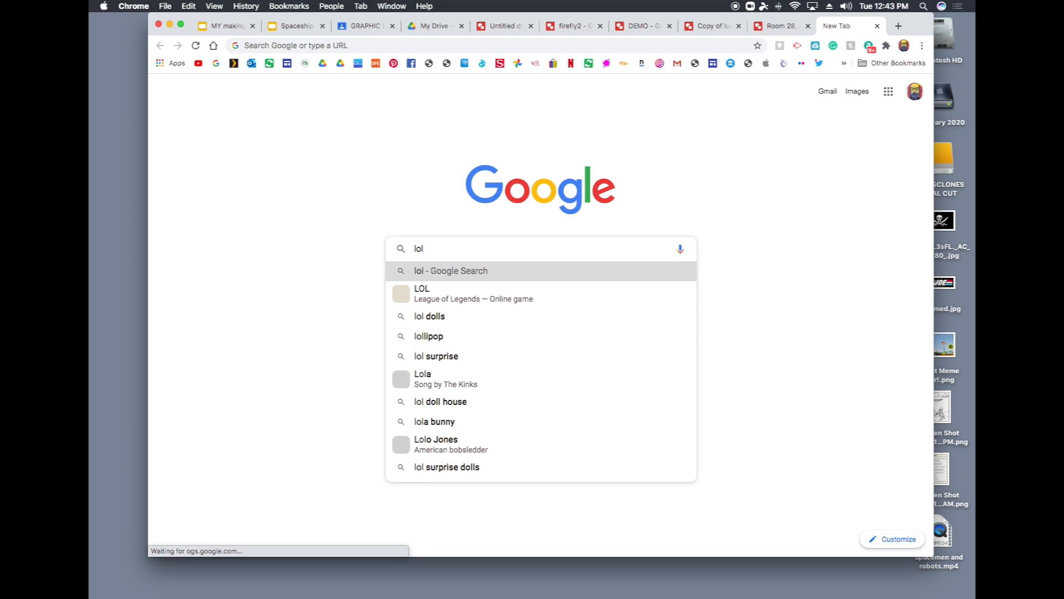
type(" emoji")
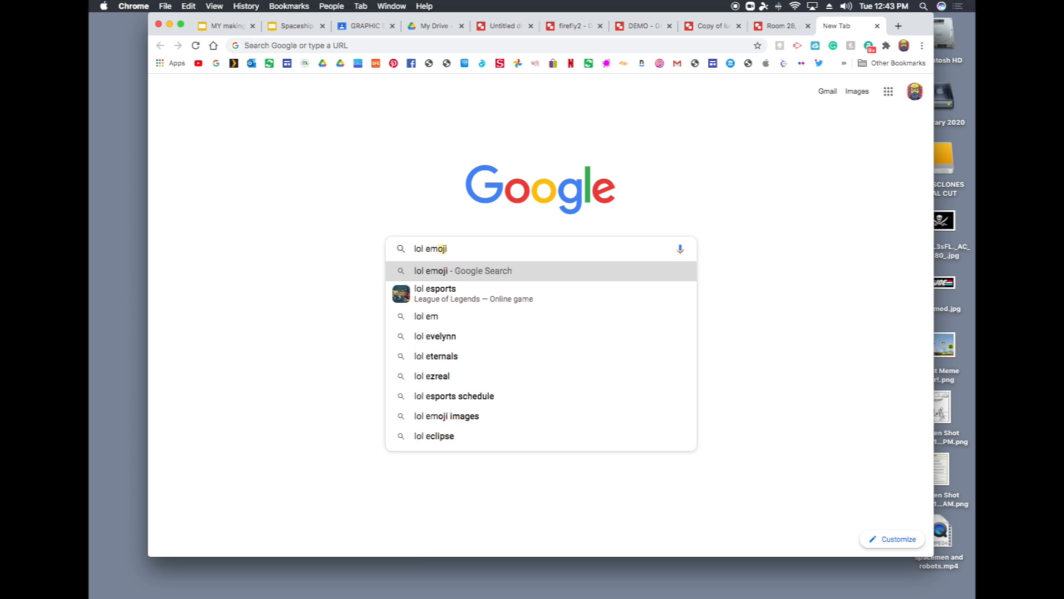
key("Return")
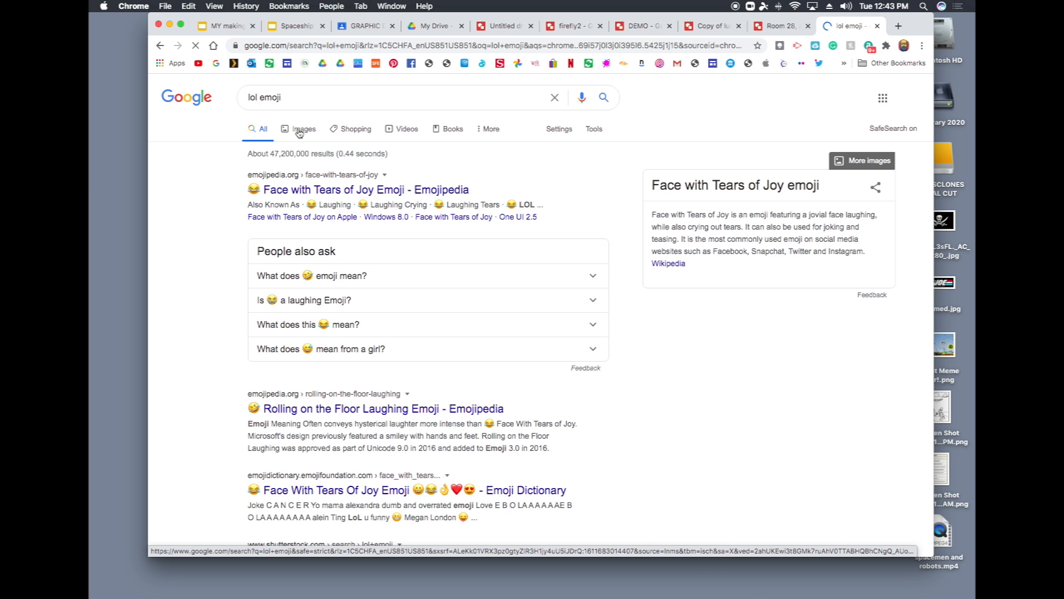
left_click(299, 130)
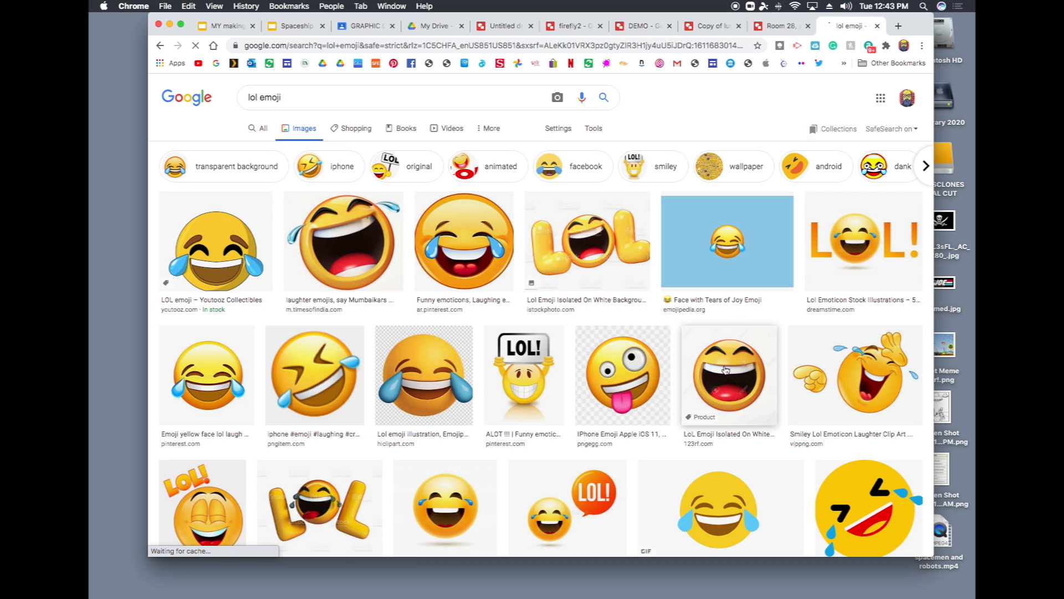
Step: Preview the LOL emoji results and copy the Pinterest image of the open-mouthed laughing face with two blue tears
left_click(197, 222)
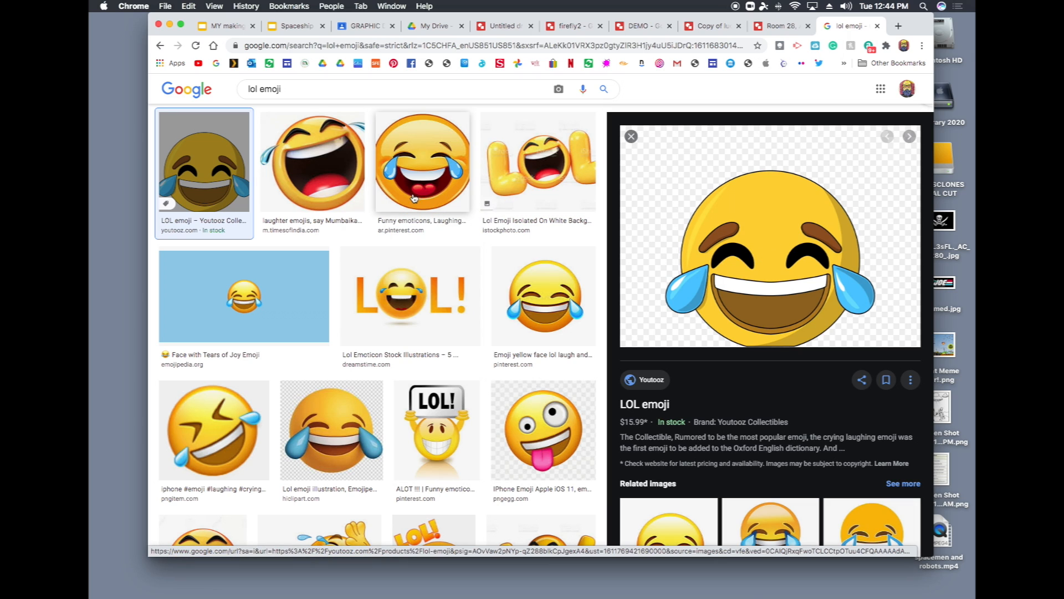
left_click(426, 173)
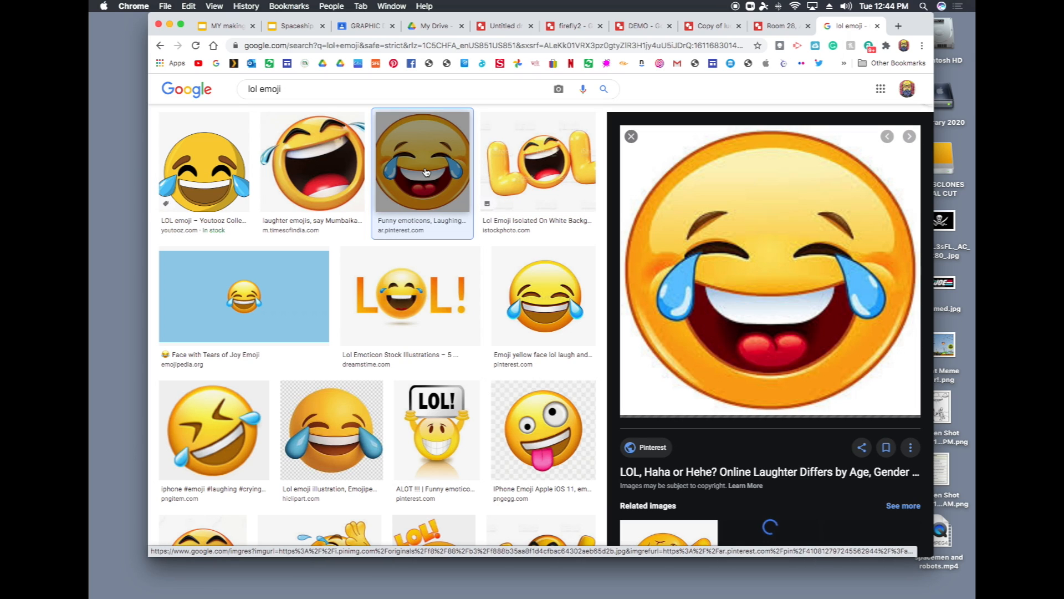
right_click(781, 260)
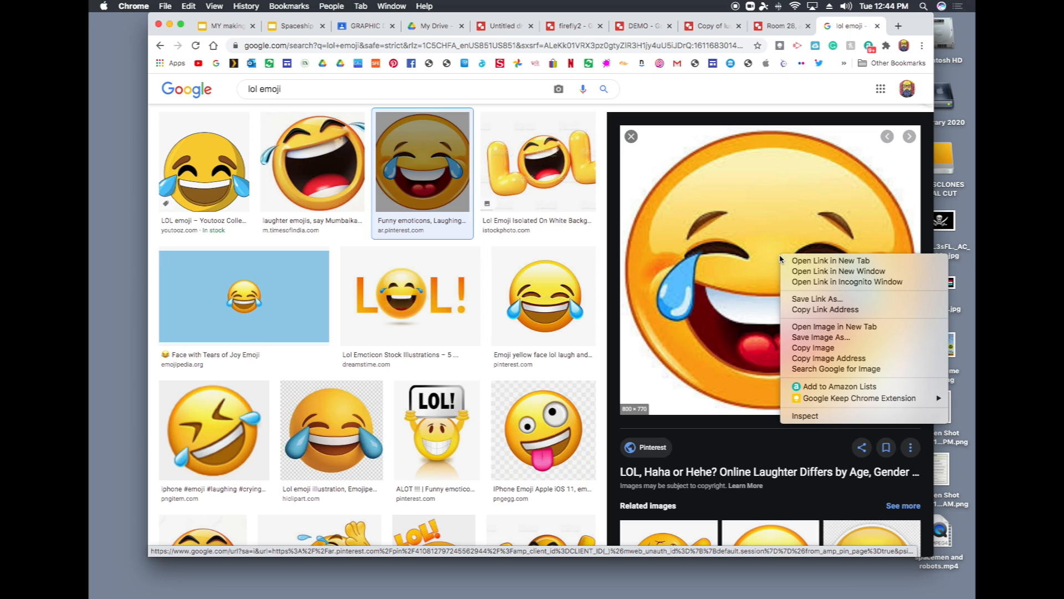
left_click(814, 348)
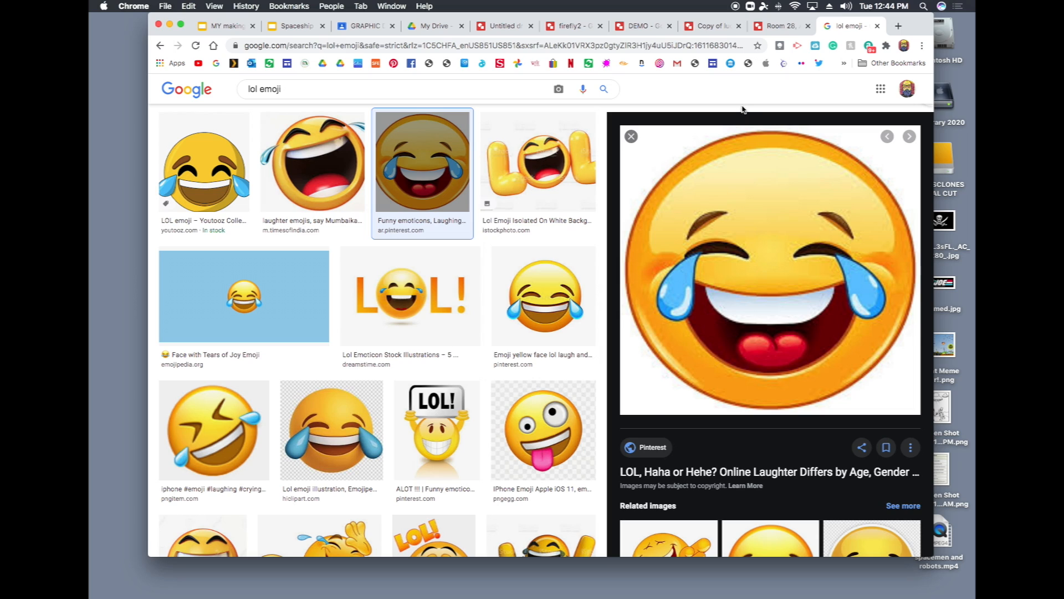
Step: Return to the untitled drawing and paste the copied laughing emoji onto the red circle
left_click(488, 32)
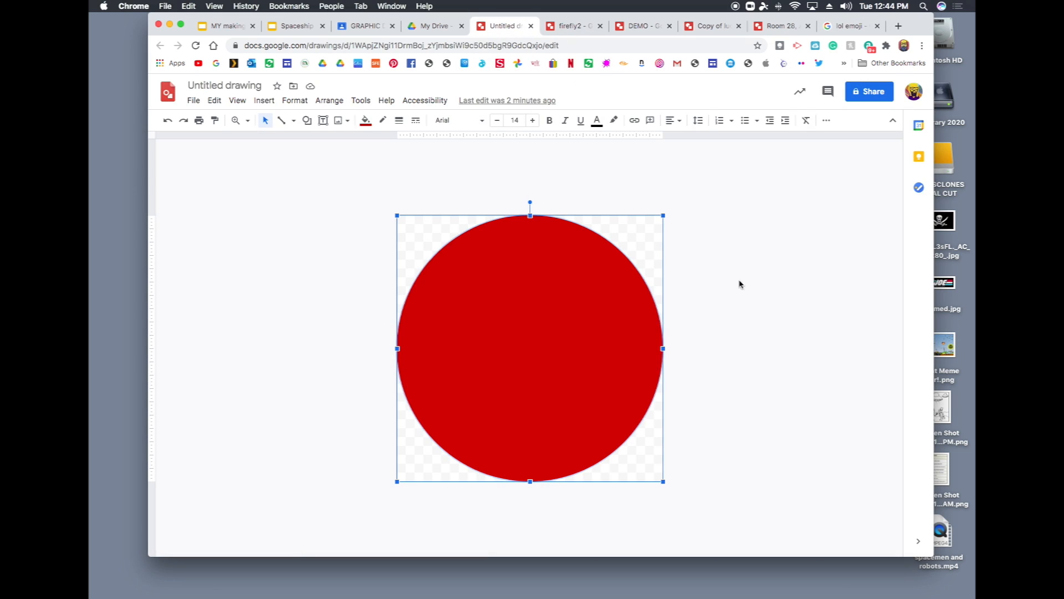
right_click(771, 266)
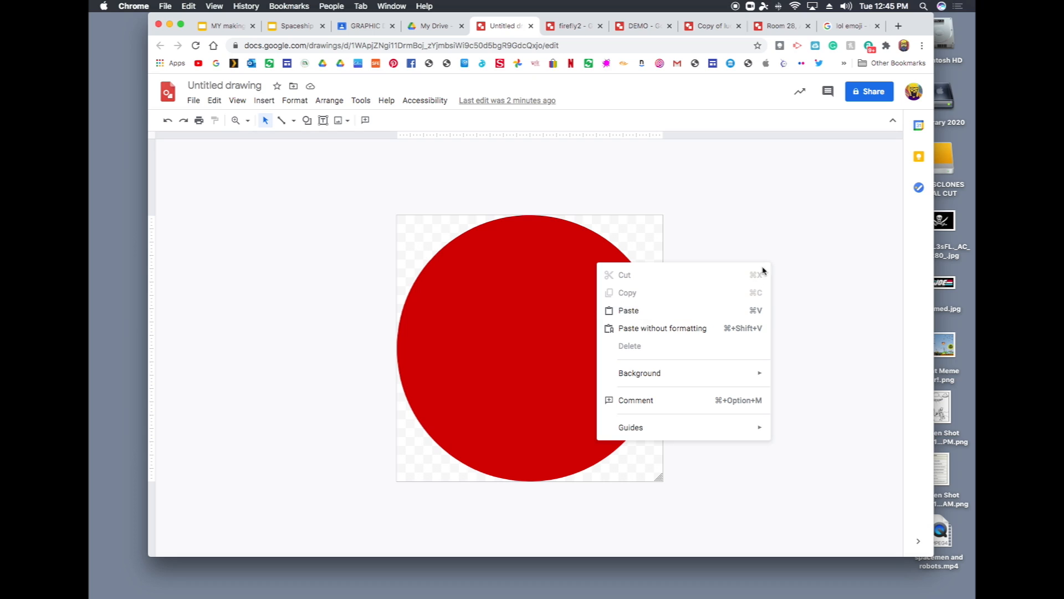
left_click(826, 180)
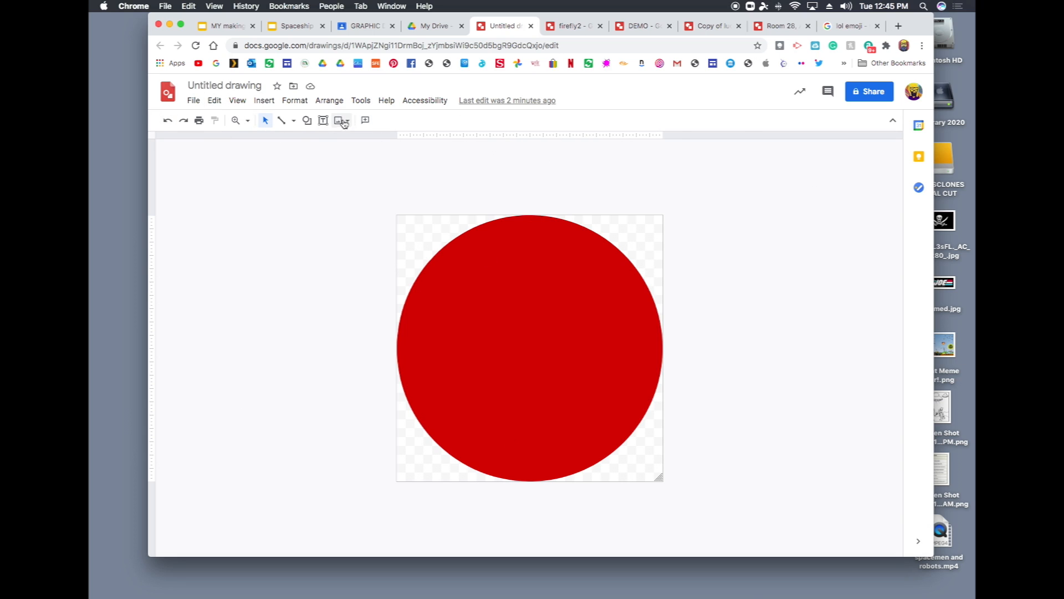
left_click(567, 358)
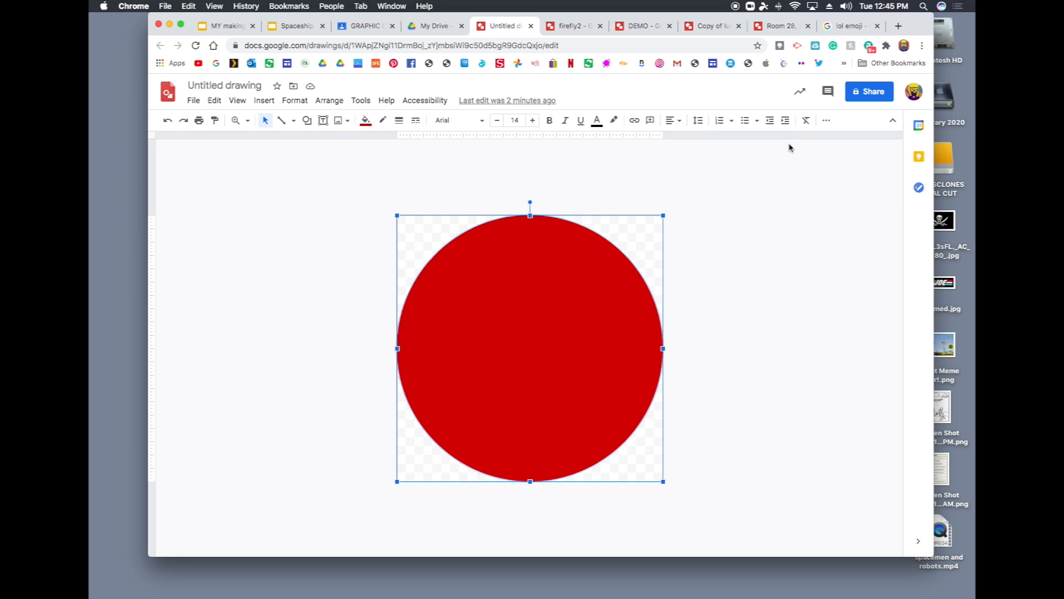
right_click(792, 319)
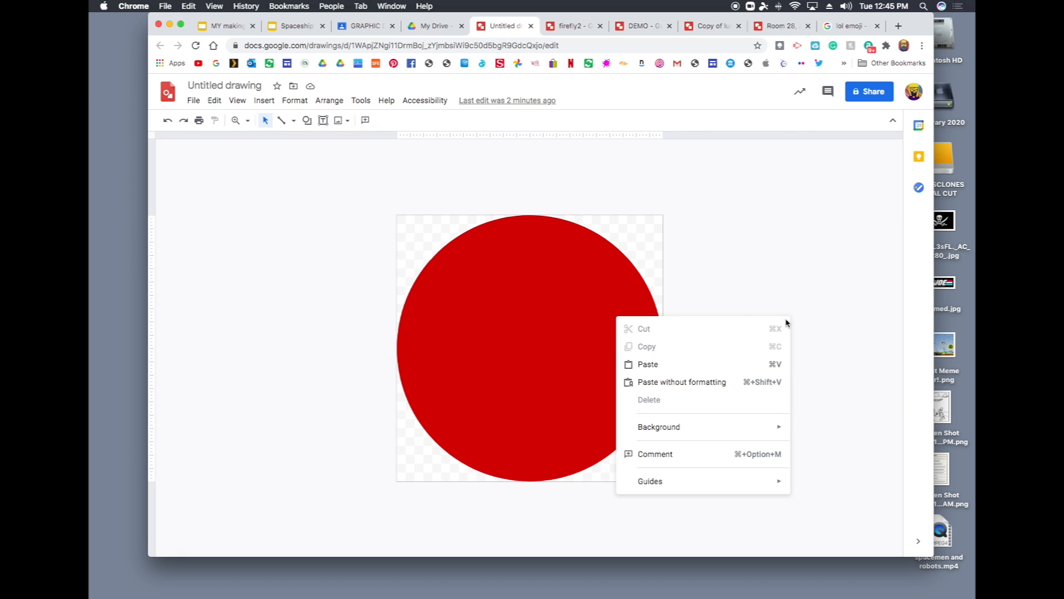
left_click(647, 365)
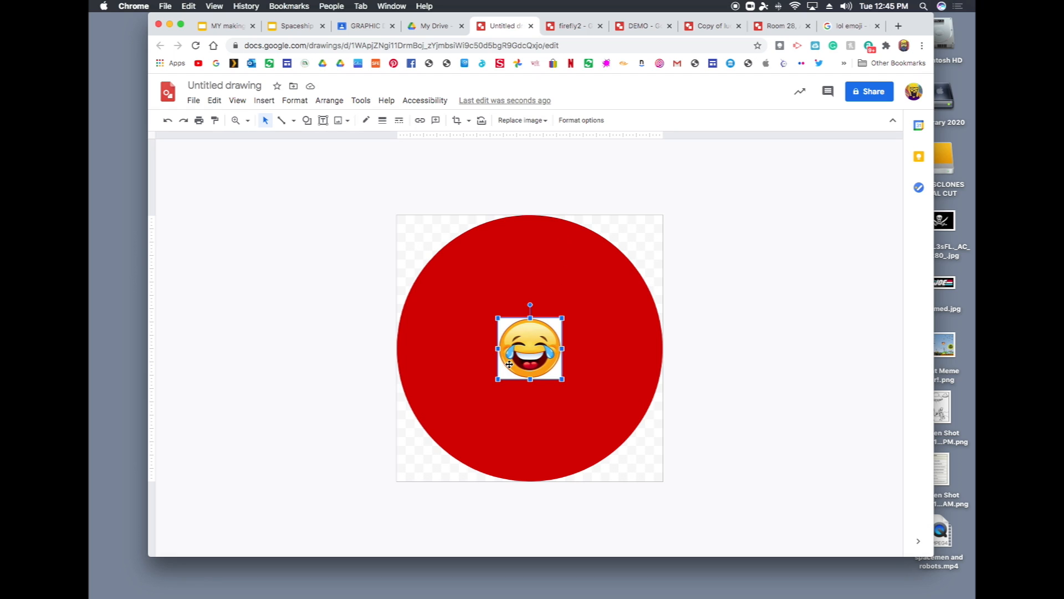
Step: Try the emoji beside the red circle, enlarged to the canvas height, and cut it from the drawing
left_click_drag(511, 348, 676, 234)
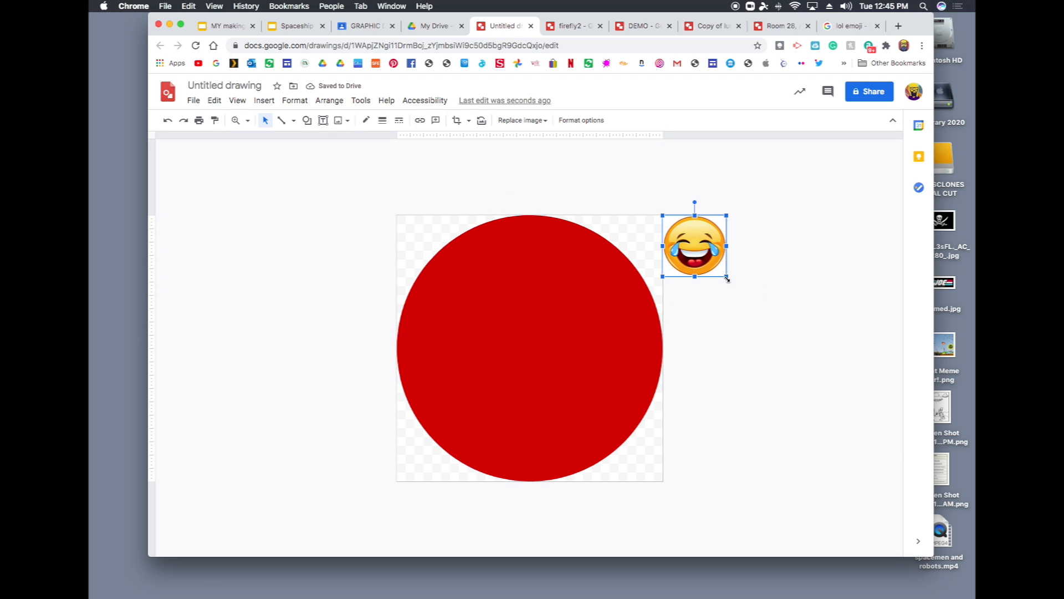
left_click_drag(726, 278, 824, 400)
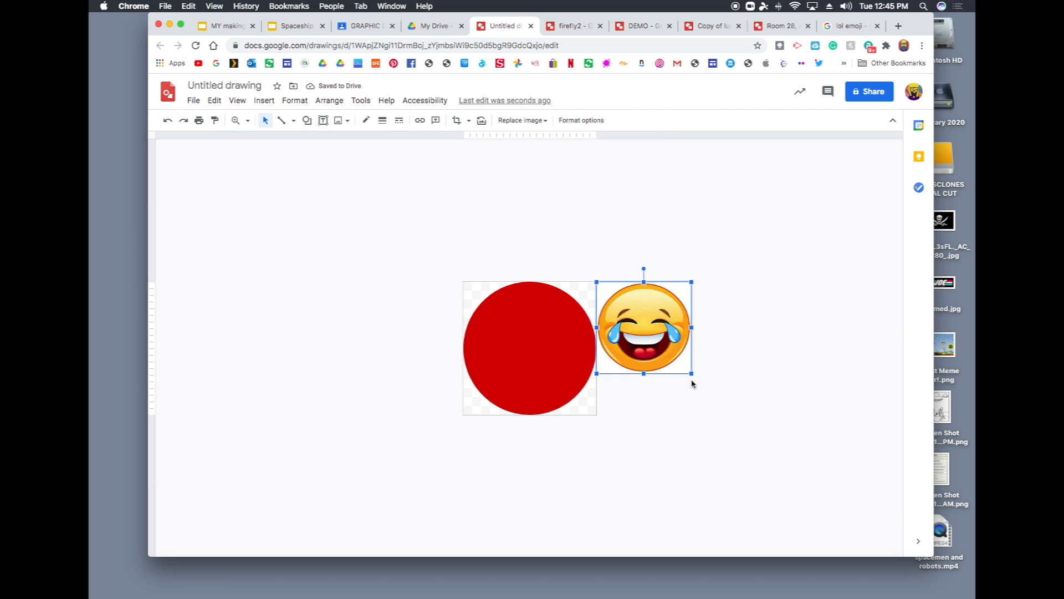
left_click_drag(691, 374, 715, 413)
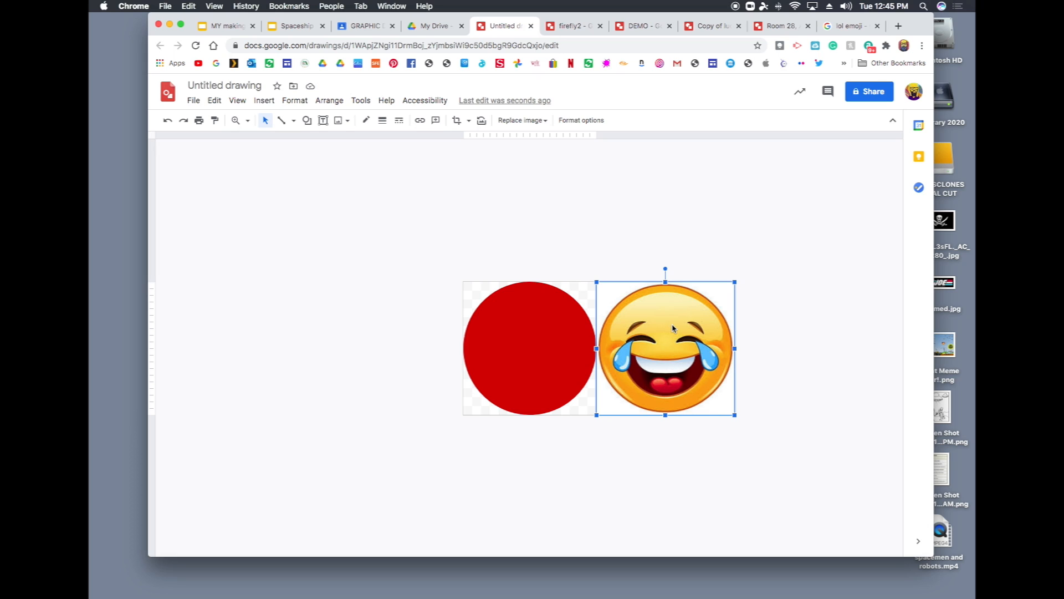
key("super+c")
key("super+x")
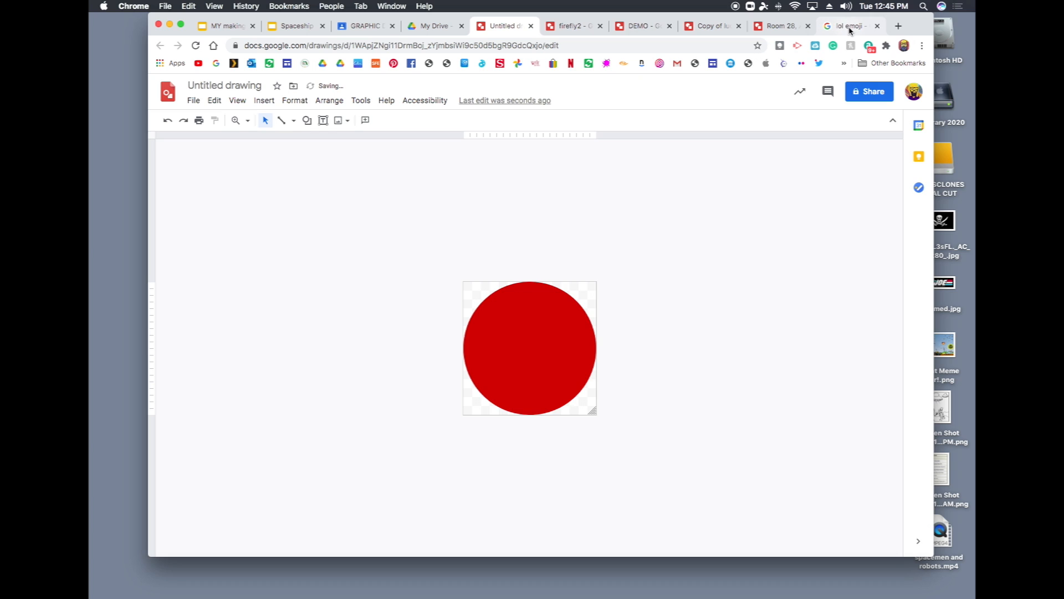
Step: Copy the Pinterest laughing emoji from the Google results again and place it in the drawing beside the red circle, matching the canvas height
left_click(851, 27)
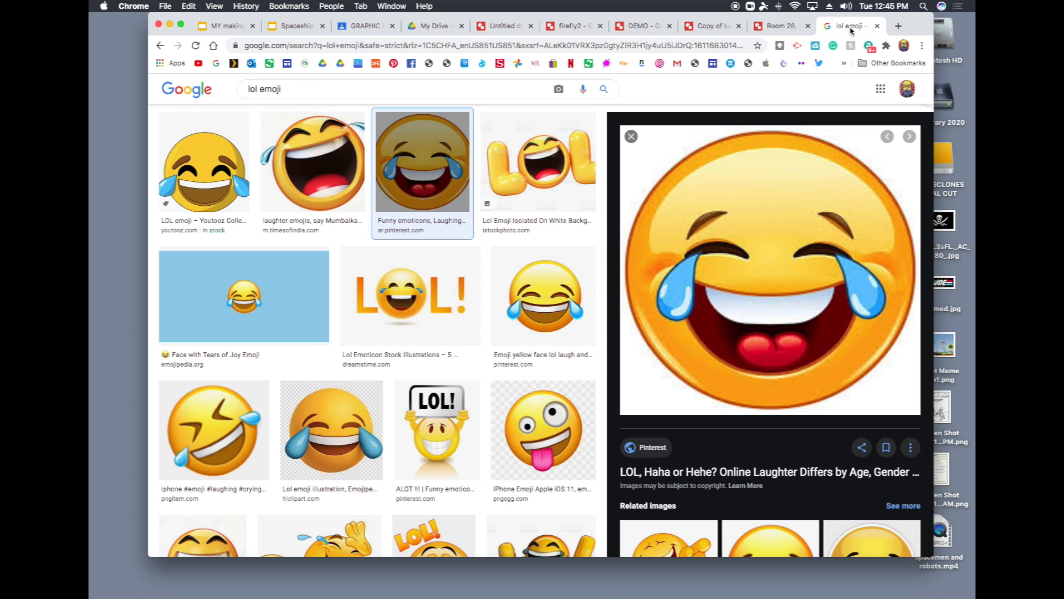
right_click(766, 209)
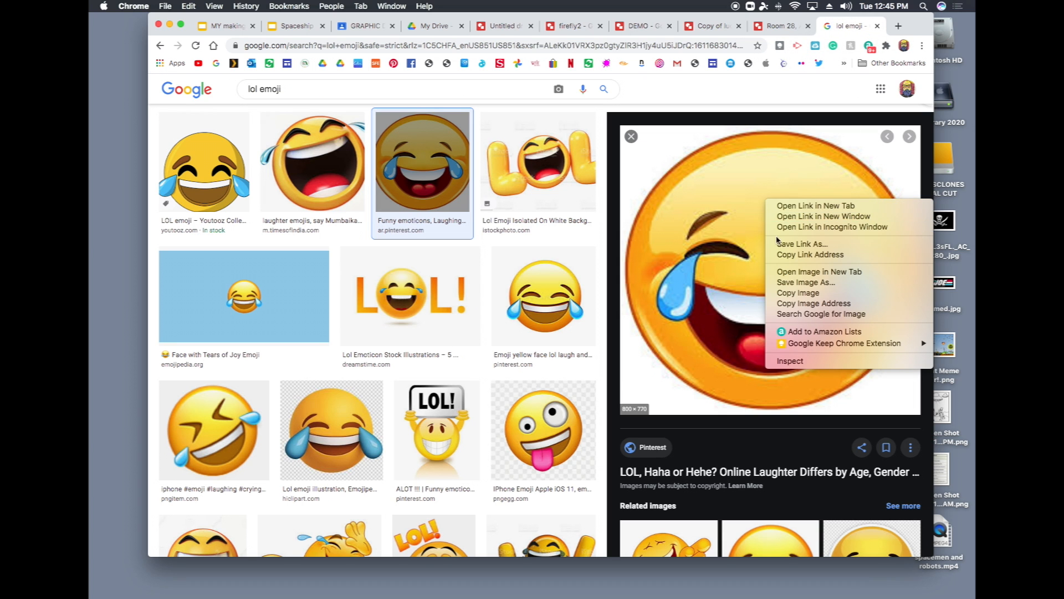
left_click(798, 293)
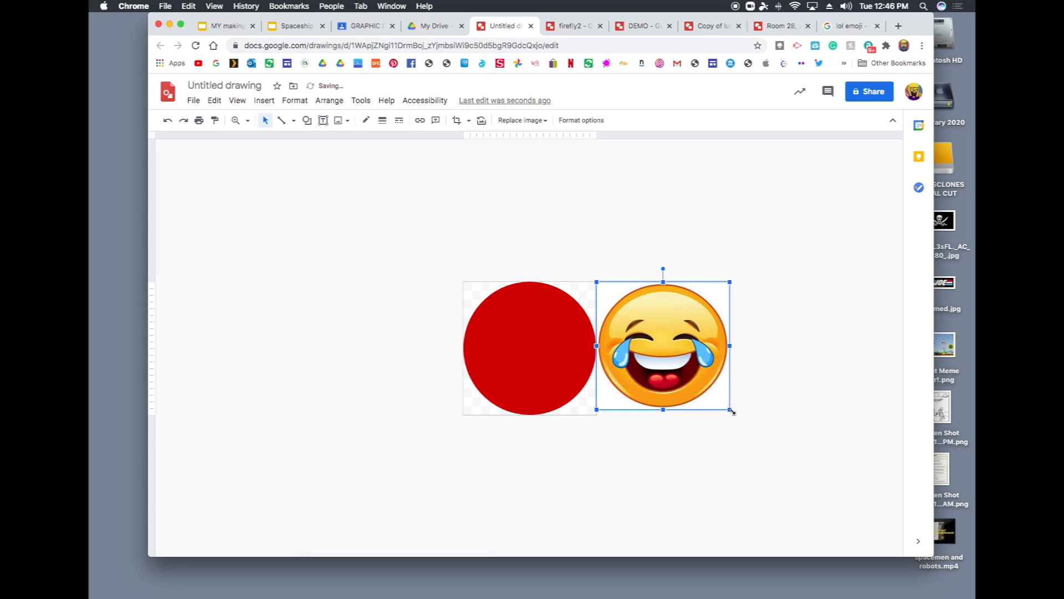
left_click_drag(731, 411, 735, 416)
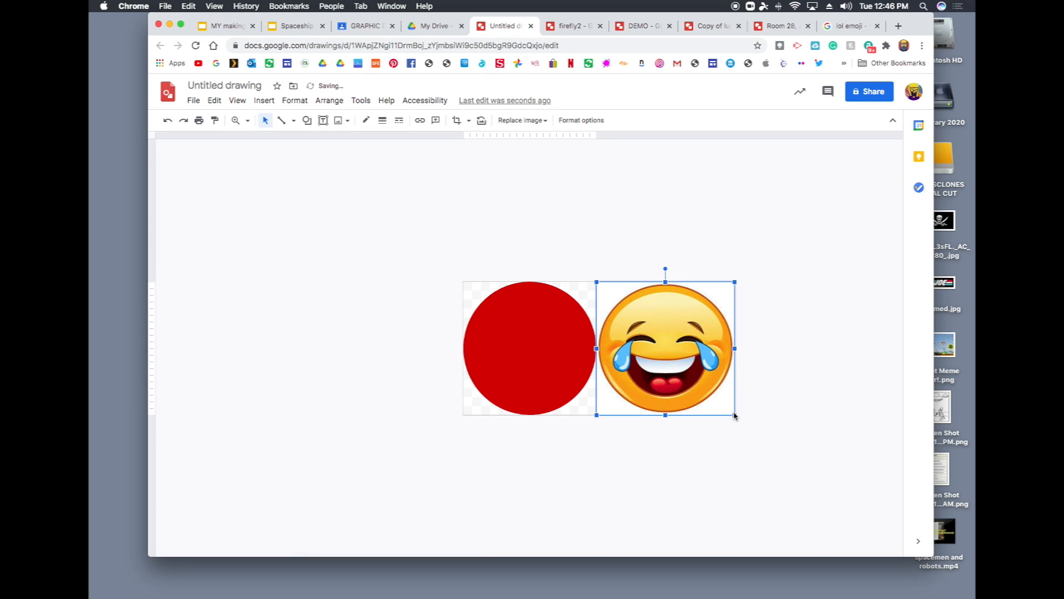